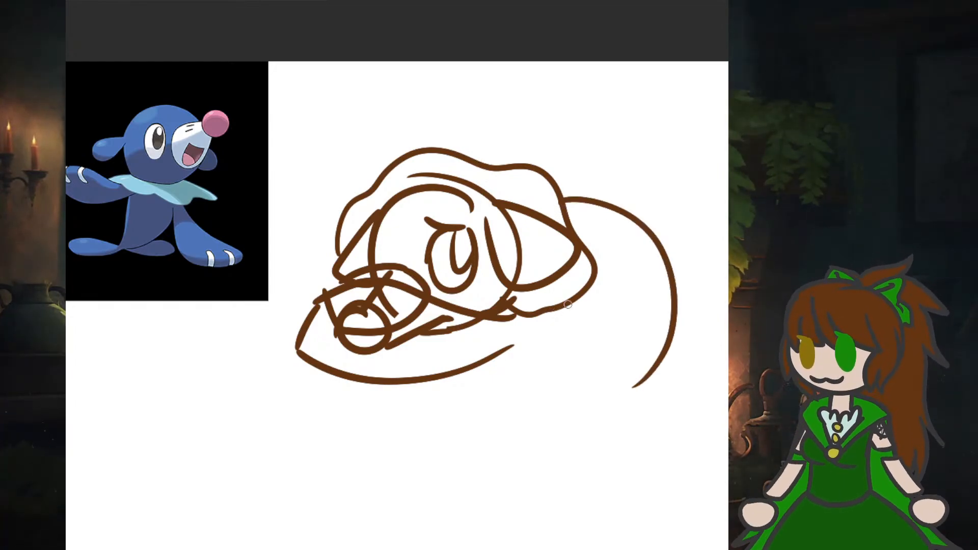
- Sketch the curled seal's chest line, front flipper and rounded tail end below the arched back
mouse_move(567, 305)
mouse_down()
mouse_move(592, 366)
mouse_move(509, 350)
mouse_move(506, 400)
mouse_move(602, 381)
mouse_move(545, 465)
mouse_move(508, 433)
mouse_move(539, 398)
mouse_up()
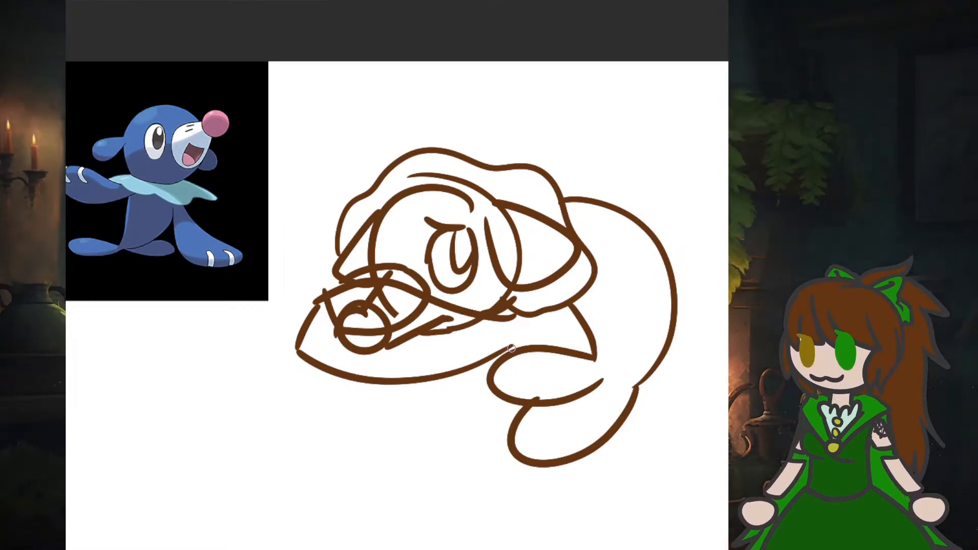
drag(510, 348, 535, 302)
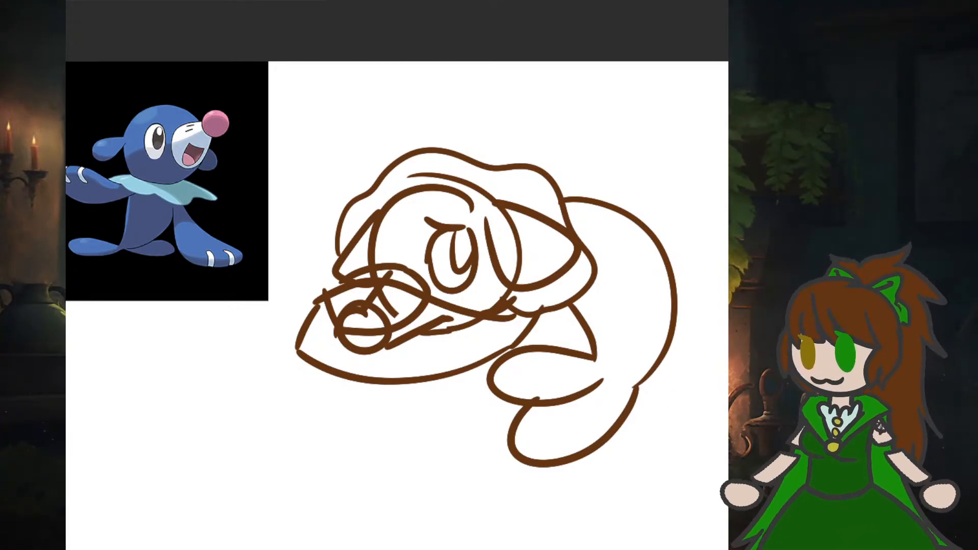
- Erase the curled seal's muzzle, nose and mouth lines and clean up the area in front of the face
mouse_move(447, 341)
mouse_down()
mouse_move(417, 343)
mouse_move(454, 338)
mouse_move(441, 327)
mouse_move(465, 334)
mouse_move(389, 350)
mouse_move(334, 338)
mouse_up()
mouse_move(392, 290)
mouse_down()
mouse_move(363, 309)
mouse_move(379, 292)
mouse_move(374, 309)
mouse_up()
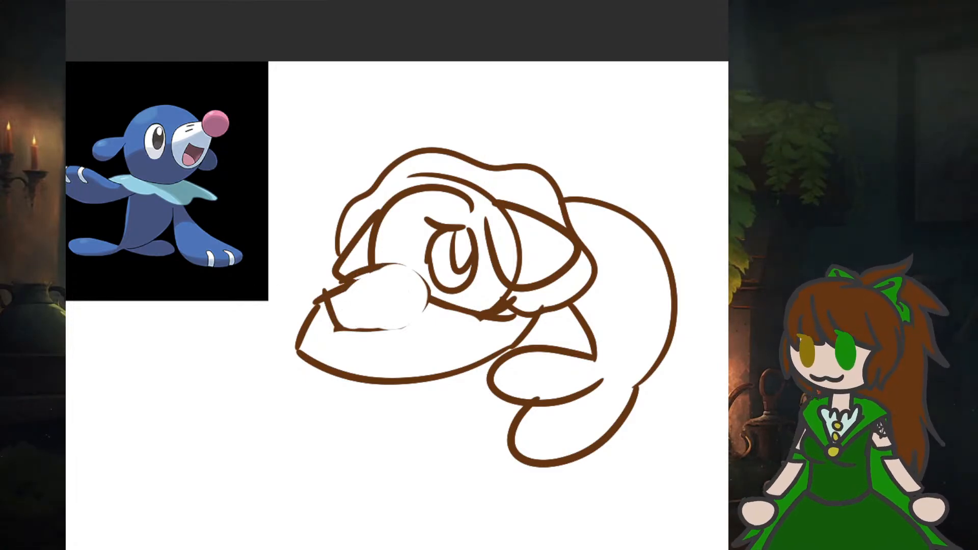
mouse_move(325, 296)
mouse_down()
mouse_move(338, 281)
mouse_move(394, 269)
mouse_move(426, 280)
mouse_move(431, 294)
mouse_move(399, 326)
mouse_move(339, 335)
mouse_up()
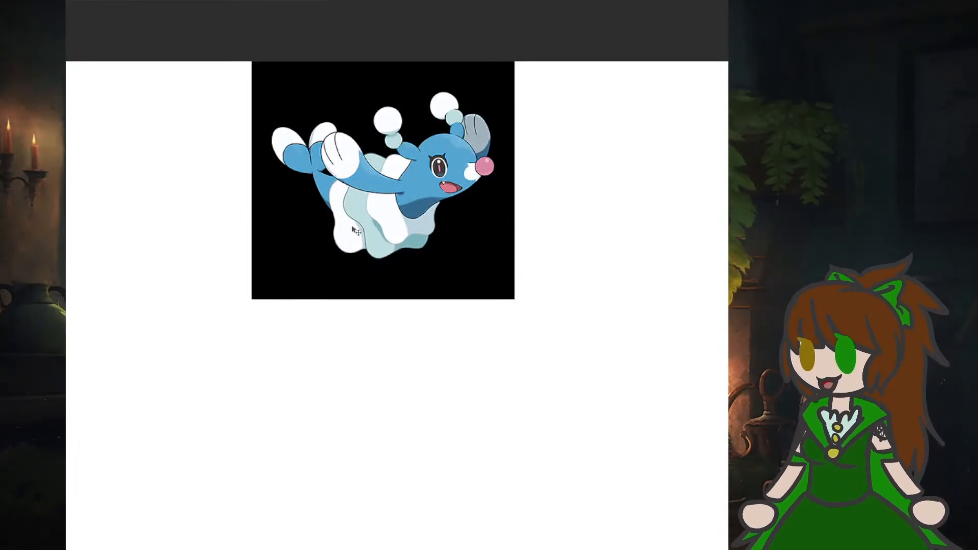
- Move the blue seal reference image into the upper-left corner of the blank canvas
drag(356, 230, 189, 214)
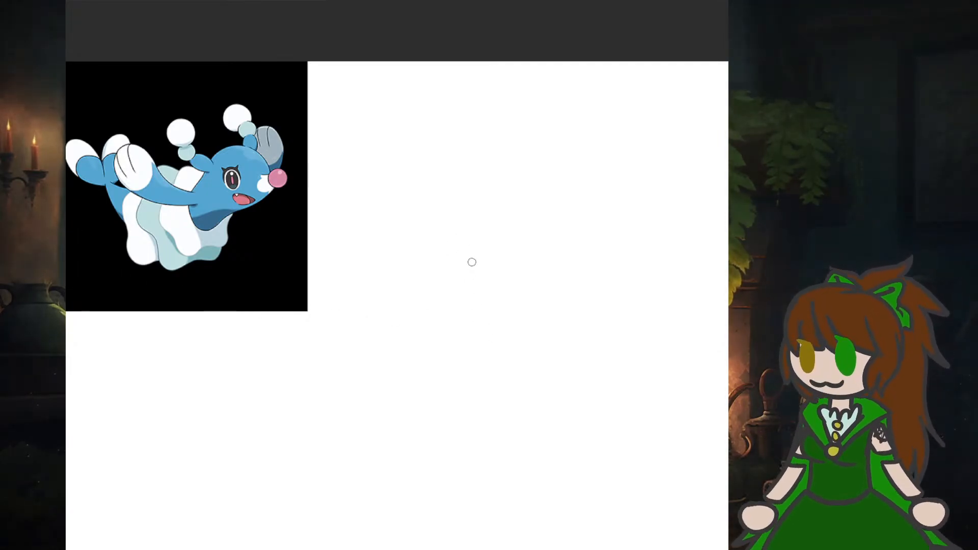
- Try sketching a round head with a pointed muzzle, a ball nose and an arched upper eyelid
mouse_move(494, 240)
mouse_down()
mouse_move(469, 210)
mouse_move(383, 306)
mouse_move(504, 344)
mouse_move(462, 193)
mouse_up()
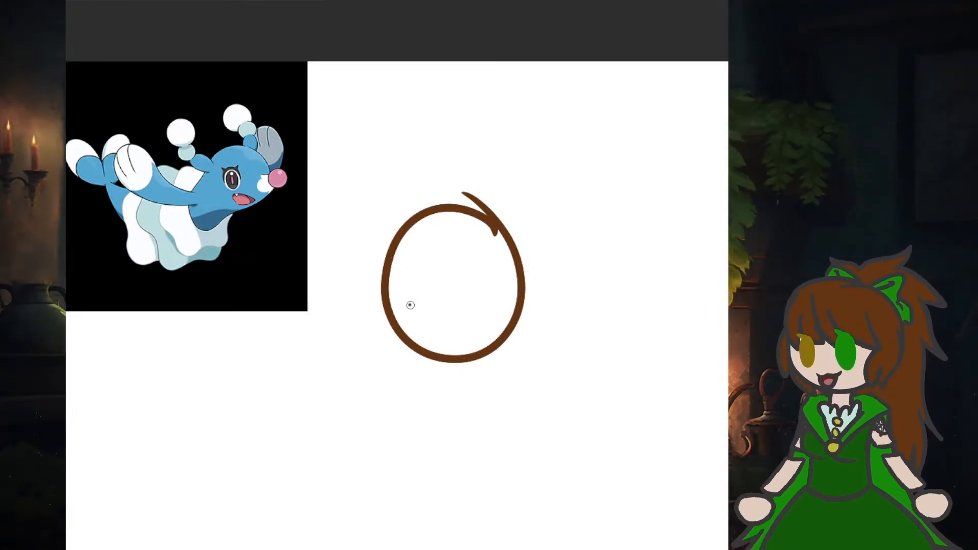
drag(410, 305, 371, 357)
drag(460, 358, 407, 377)
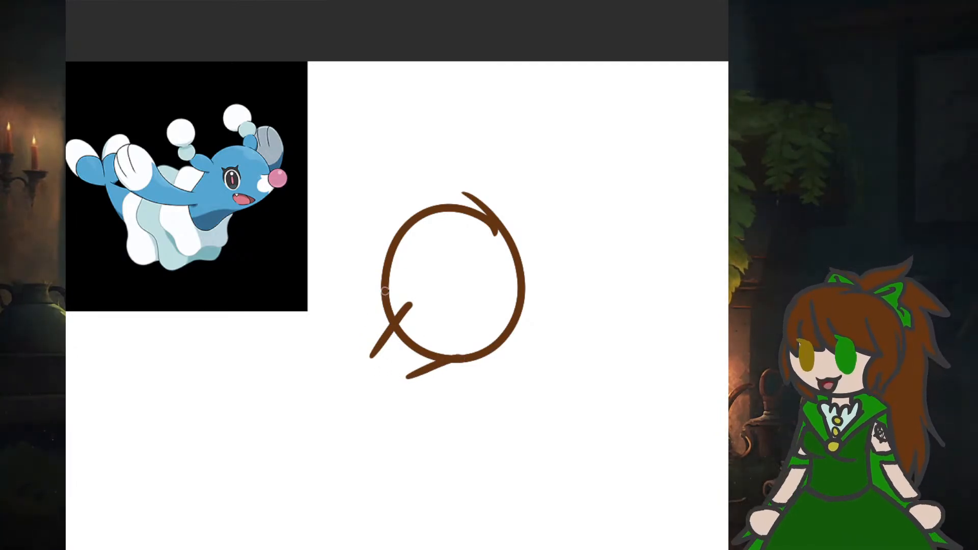
mouse_move(390, 278)
mouse_down()
mouse_move(342, 301)
mouse_move(352, 320)
mouse_move(429, 344)
mouse_up()
mouse_move(361, 297)
mouse_down()
mouse_move(332, 269)
mouse_move(327, 318)
mouse_move(378, 306)
mouse_move(374, 289)
mouse_move(416, 259)
mouse_move(459, 250)
mouse_move(469, 262)
mouse_up()
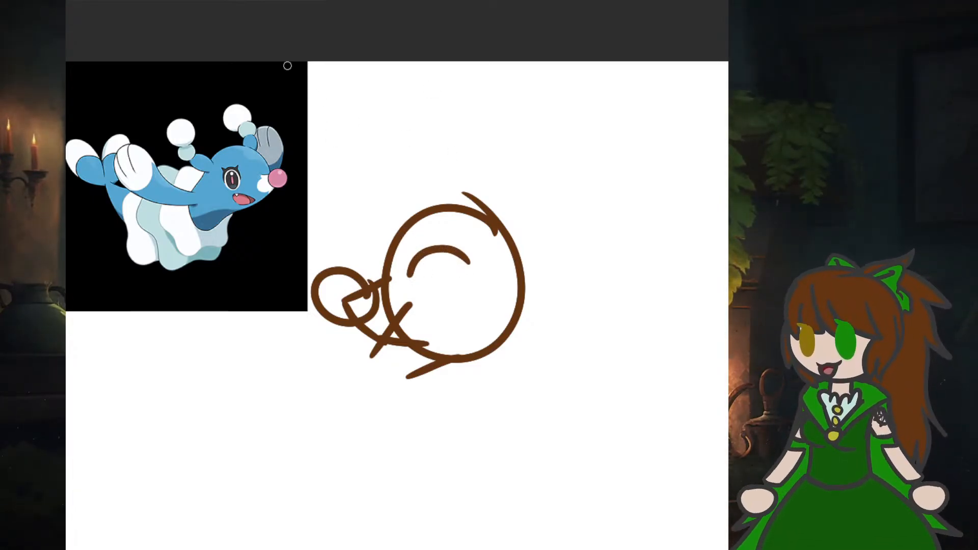
- Add lashes and an oval eye with a narrow pupil below the arched eyelid
scroll(229, 125, up, 5)
scroll(187, 211, down, 1)
scroll(186, 210, down, 1)
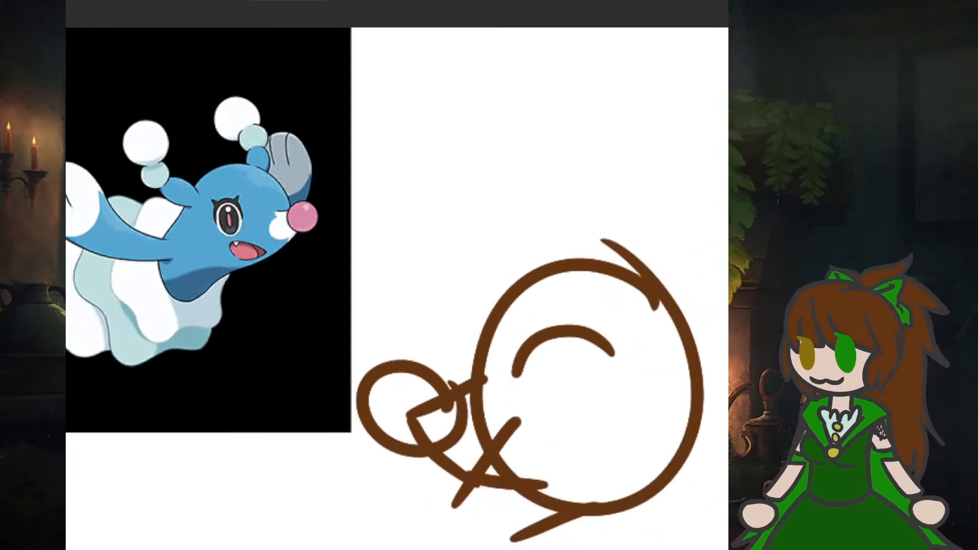
drag(407, 548, 463, 548)
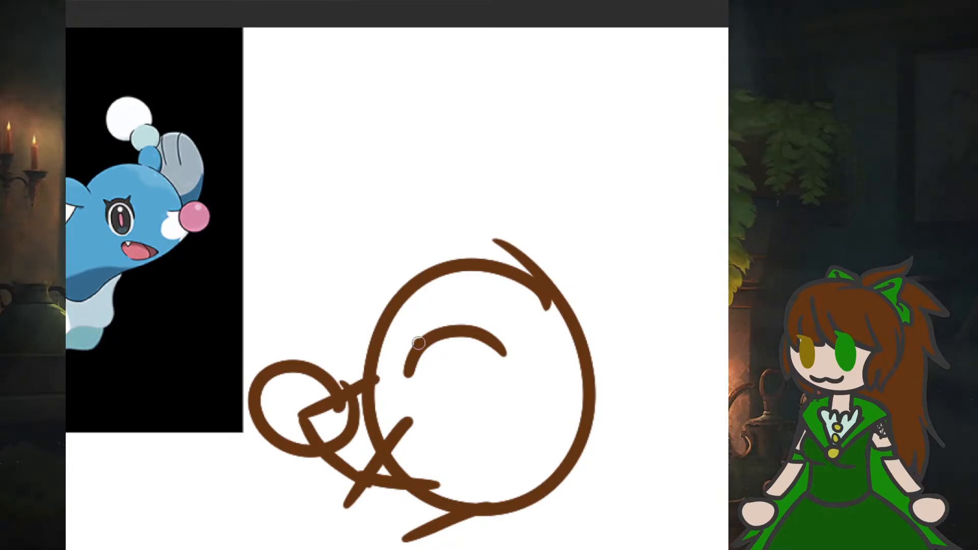
drag(406, 330, 415, 343)
mouse_move(477, 321)
mouse_down()
mouse_move(473, 334)
mouse_move(412, 352)
mouse_move(415, 415)
mouse_move(457, 427)
mouse_move(464, 372)
mouse_move(422, 341)
mouse_move(436, 402)
mouse_up()
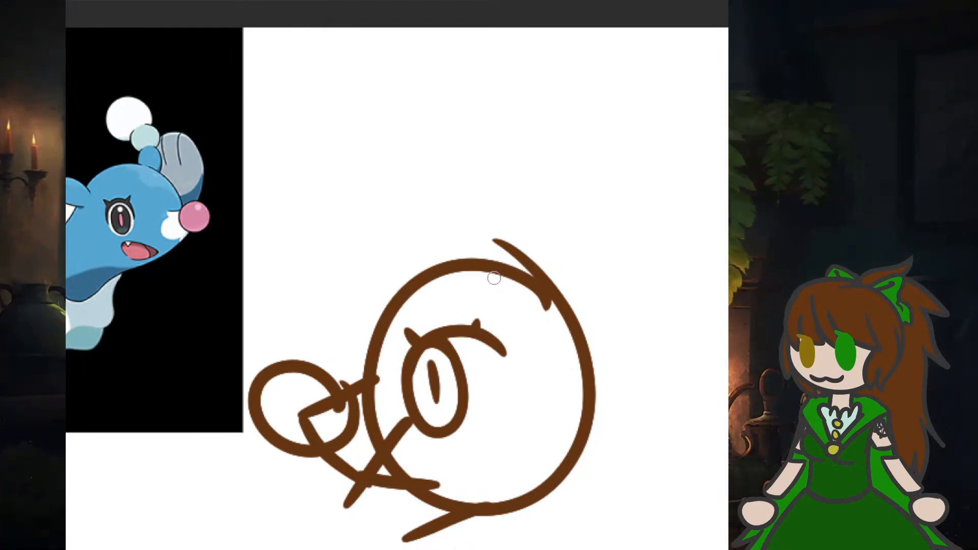
- Sketch an ear with a round bobble at the back of the head and a short line above the muzzle
drag(504, 262, 583, 255)
drag(545, 329, 586, 296)
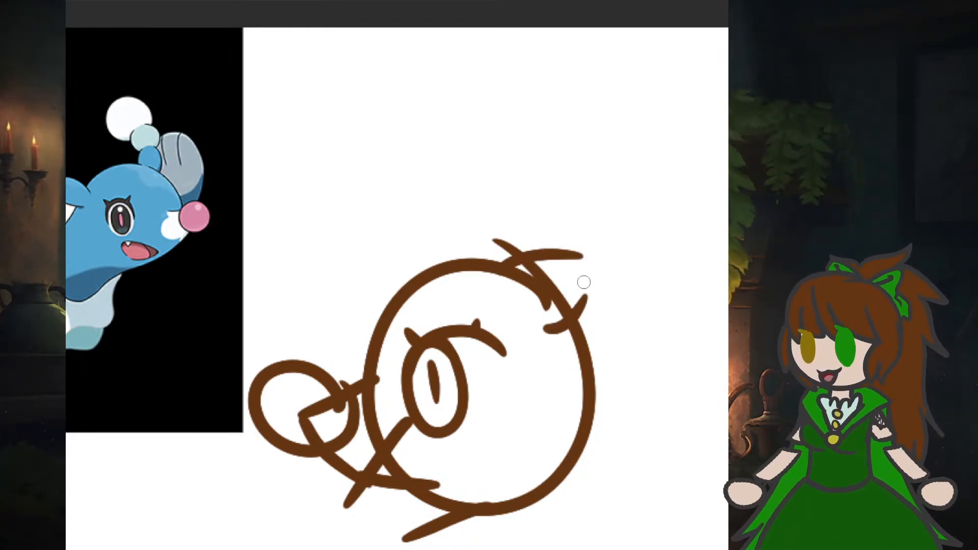
mouse_move(576, 253)
mouse_down()
mouse_move(608, 228)
mouse_move(637, 248)
mouse_up()
mouse_move(588, 295)
mouse_down()
mouse_move(635, 279)
mouse_move(639, 237)
mouse_up()
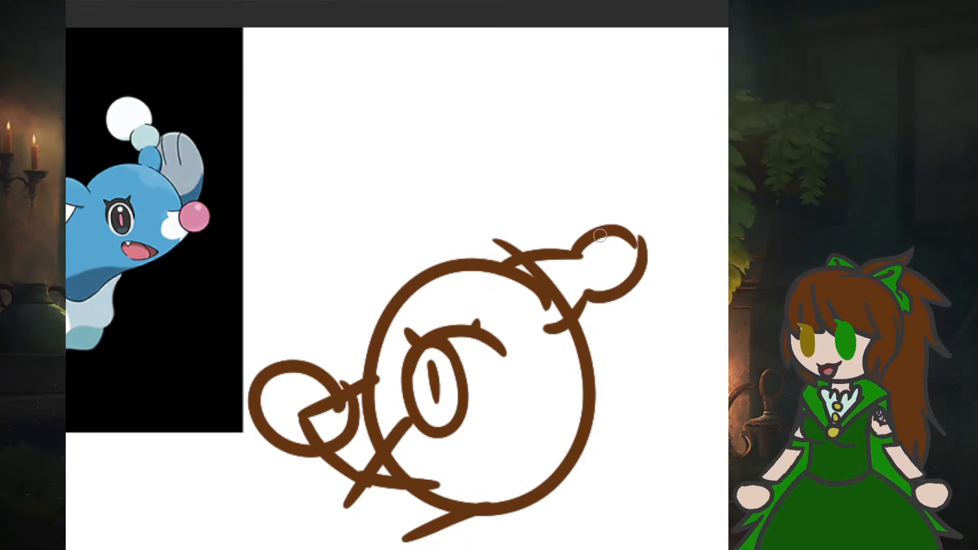
scroll(582, 171, down, 3)
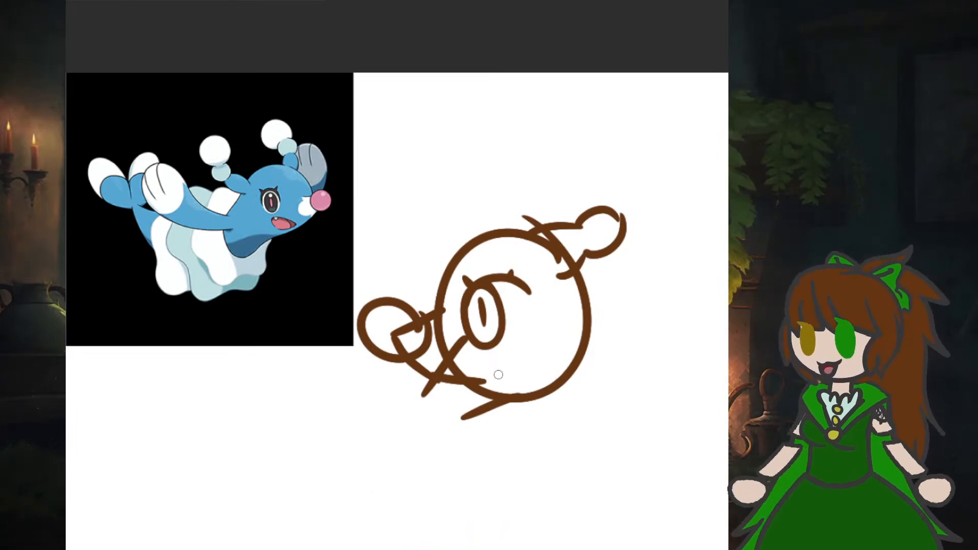
drag(425, 306, 430, 254)
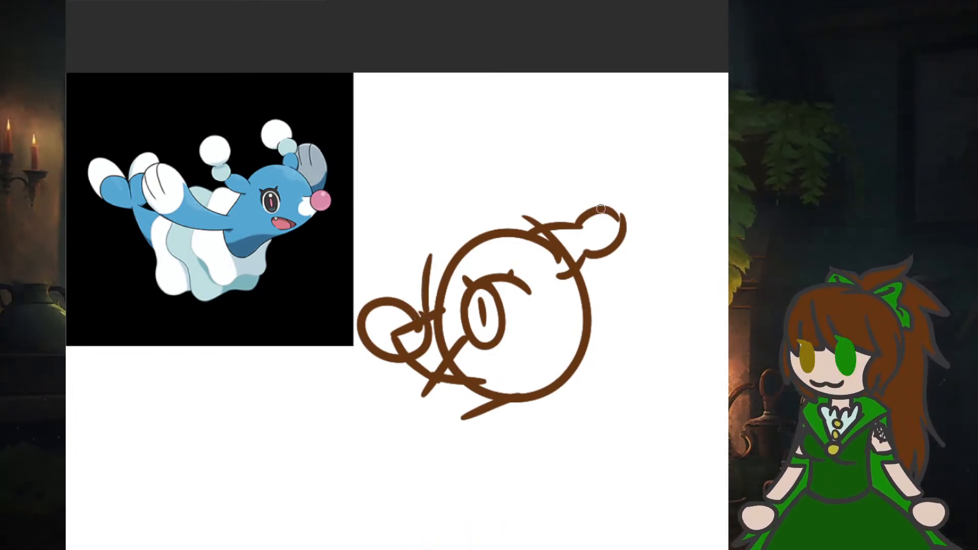
mouse_move(609, 207)
mouse_down()
mouse_move(613, 170)
mouse_move(681, 191)
mouse_move(648, 250)
mouse_move(605, 224)
mouse_up()
- Undo the entire head sketch stroke by stroke back to the blank canvas
key(ctrl+z)
key(ctrl+z)
key(ctrl+z)
key(ctrl+z)
key(ctrl+z)
key(ctrl+z)
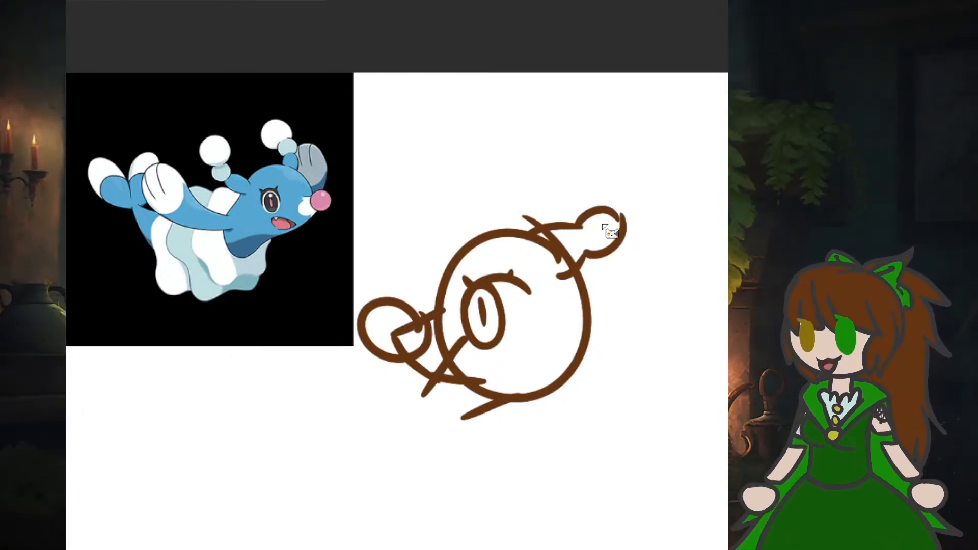
key(ctrl+z)
key(ctrl+z)
key(ctrl+z)
key(ctrl+z)
key(ctrl+z)
key(ctrl+z)
key(ctrl+z)
key(ctrl+z)
key(ctrl+z)
key(ctrl+z)
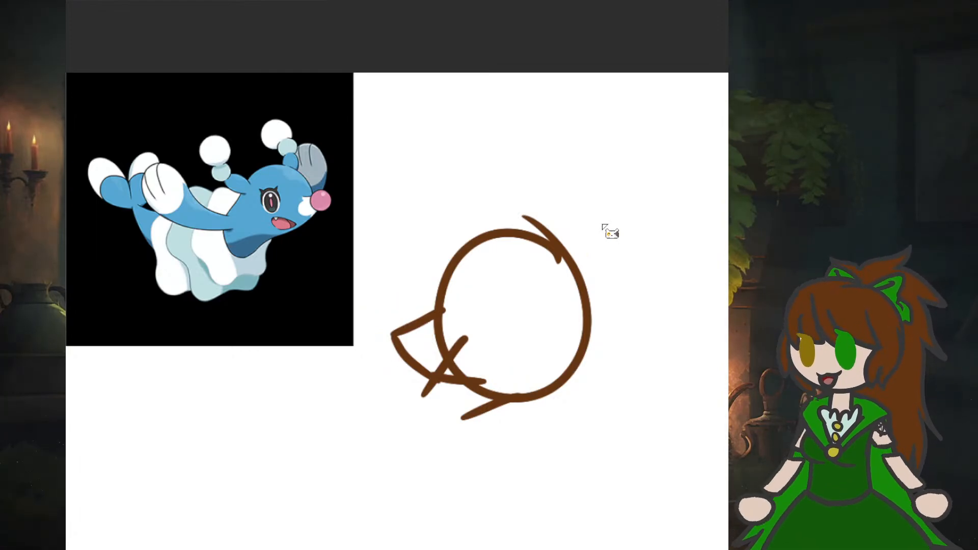
key(ctrl+z)
key(ctrl+z)
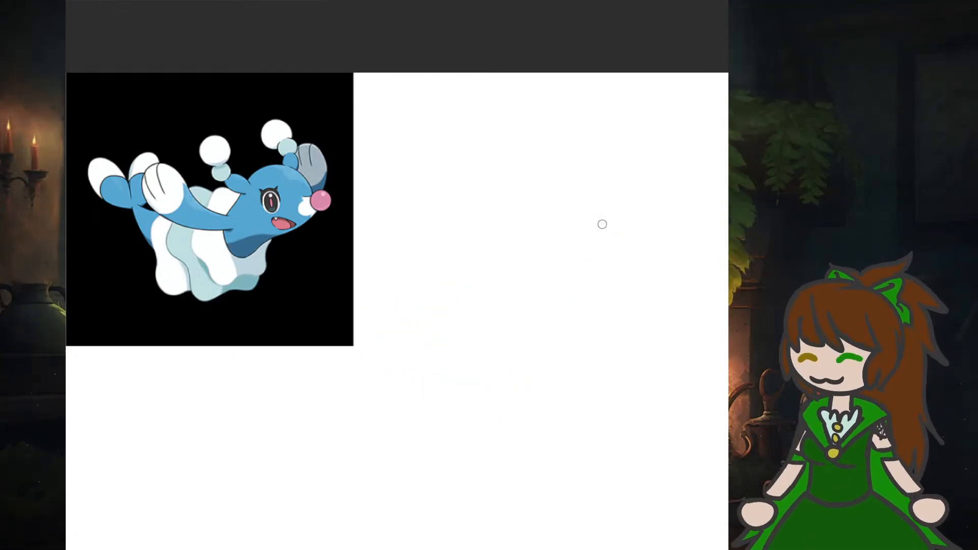
- Sketch a new round head with a curved vertical face guideline, a ball nose and a short muzzle
mouse_move(591, 248)
mouse_down()
mouse_move(453, 274)
mouse_move(535, 375)
mouse_move(621, 267)
mouse_move(568, 200)
mouse_up()
mouse_move(511, 223)
mouse_down()
mouse_move(497, 280)
mouse_move(503, 373)
mouse_up()
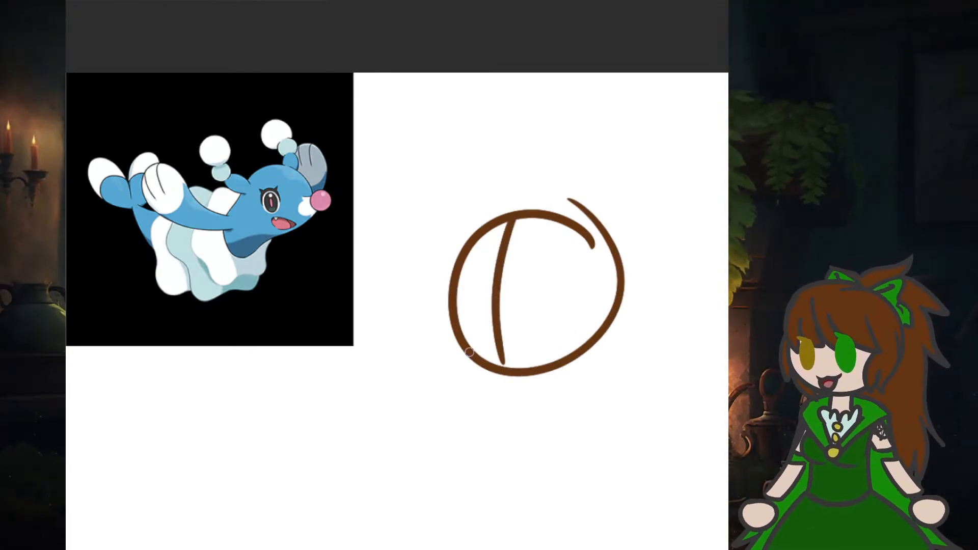
mouse_move(481, 332)
mouse_down()
mouse_move(441, 326)
mouse_move(476, 387)
mouse_move(490, 332)
mouse_move(460, 317)
mouse_move(485, 312)
mouse_up()
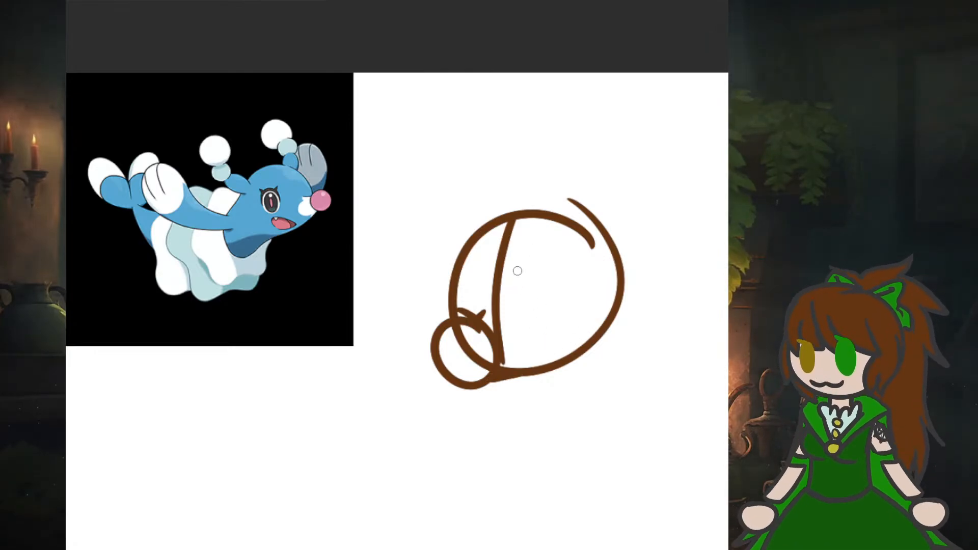
- Draw a stern slanted eyelid with a lash and an oval eye with a narrow pupil beside the face guideline
drag(522, 273, 569, 246)
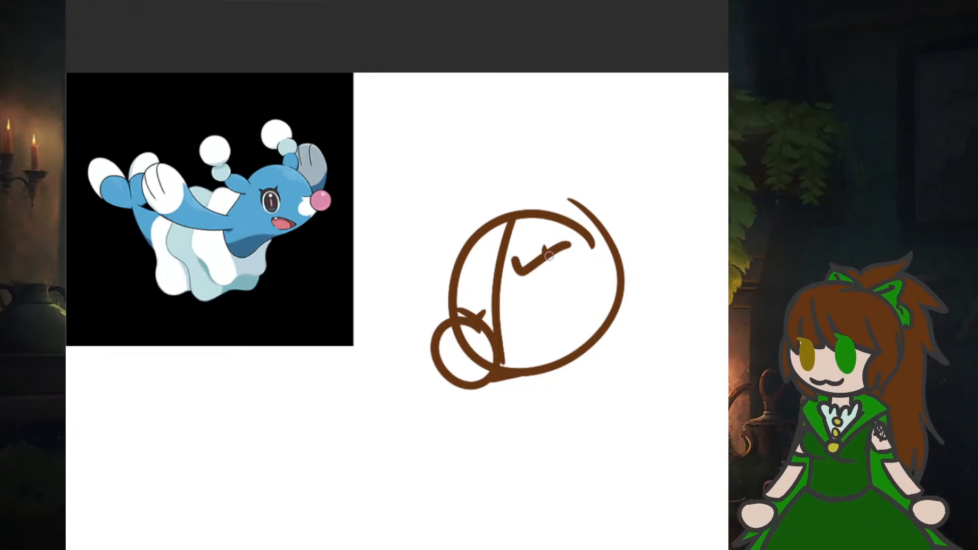
mouse_move(550, 256)
mouse_down()
mouse_move(560, 292)
mouse_move(540, 316)
mouse_move(530, 269)
mouse_move(574, 248)
mouse_move(585, 305)
mouse_up()
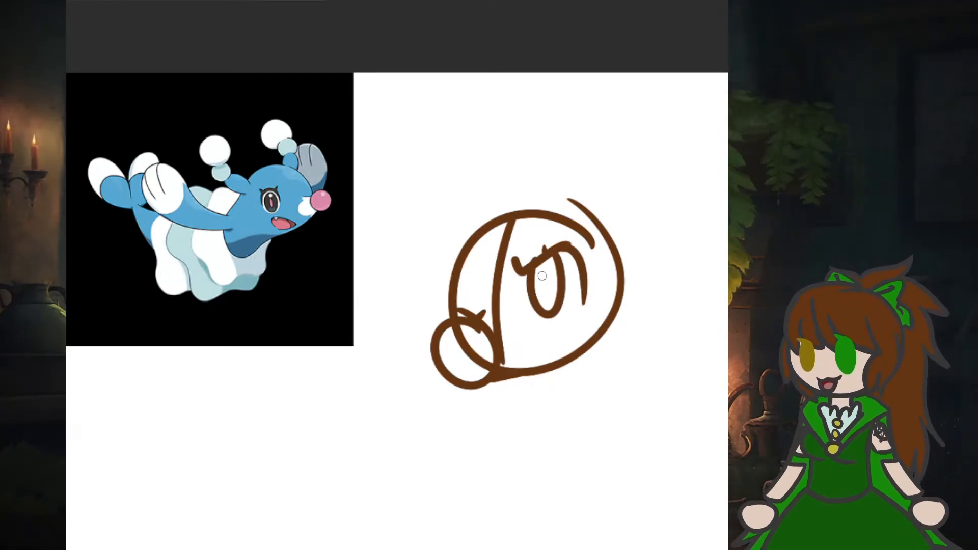
drag(543, 268, 542, 294)
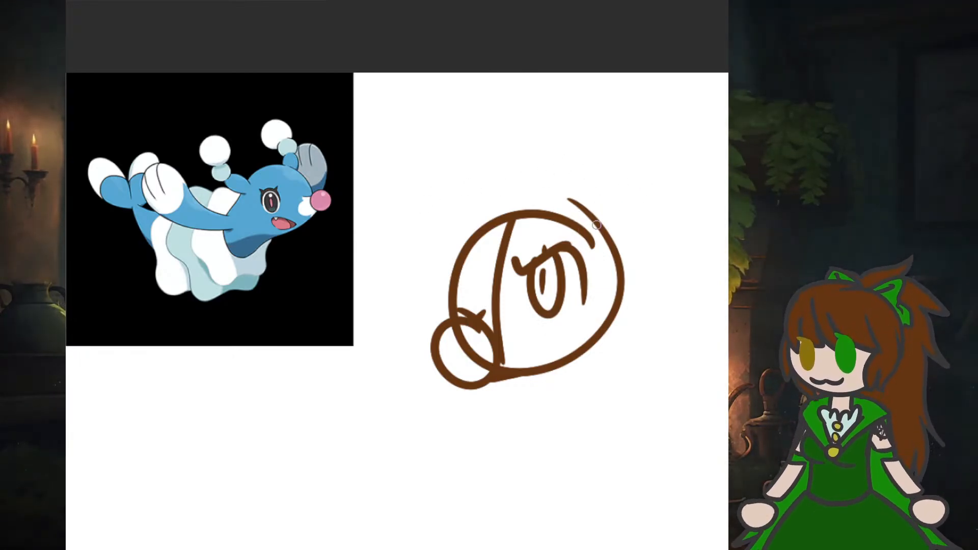
- Sketch two upright ears on the head, each ending in a small bead and a large round bobble
drag(597, 224, 623, 199)
mouse_move(619, 273)
mouse_down()
mouse_move(626, 212)
mouse_move(619, 181)
mouse_move(653, 209)
mouse_move(631, 234)
mouse_up()
mouse_move(624, 178)
mouse_down()
mouse_move(627, 162)
mouse_move(663, 140)
mouse_move(682, 201)
mouse_move(639, 214)
mouse_up()
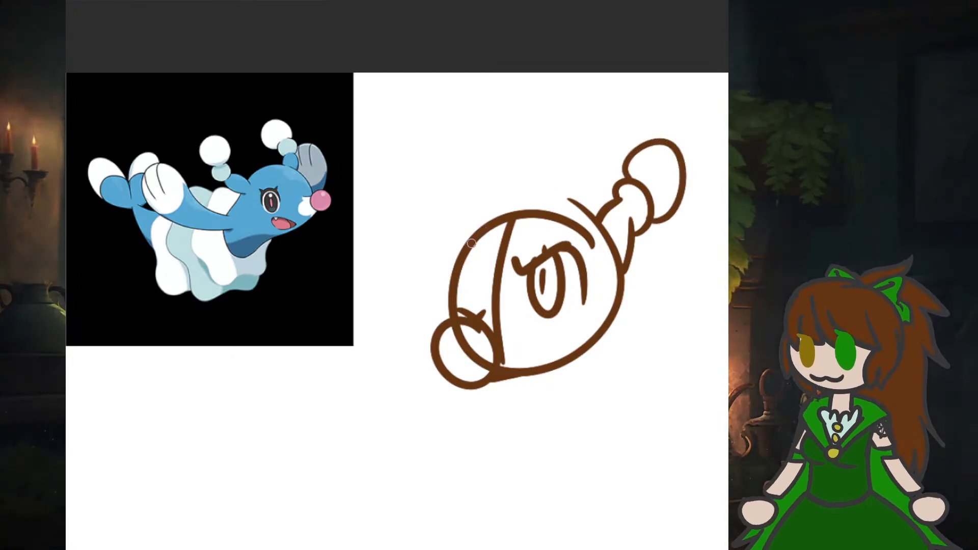
mouse_move(472, 243)
mouse_down()
mouse_move(465, 224)
mouse_move(488, 197)
mouse_move(505, 224)
mouse_move(503, 194)
mouse_move(487, 174)
mouse_move(476, 201)
mouse_move(504, 184)
mouse_move(482, 171)
mouse_move(462, 135)
mouse_move(520, 138)
mouse_move(476, 174)
mouse_up()
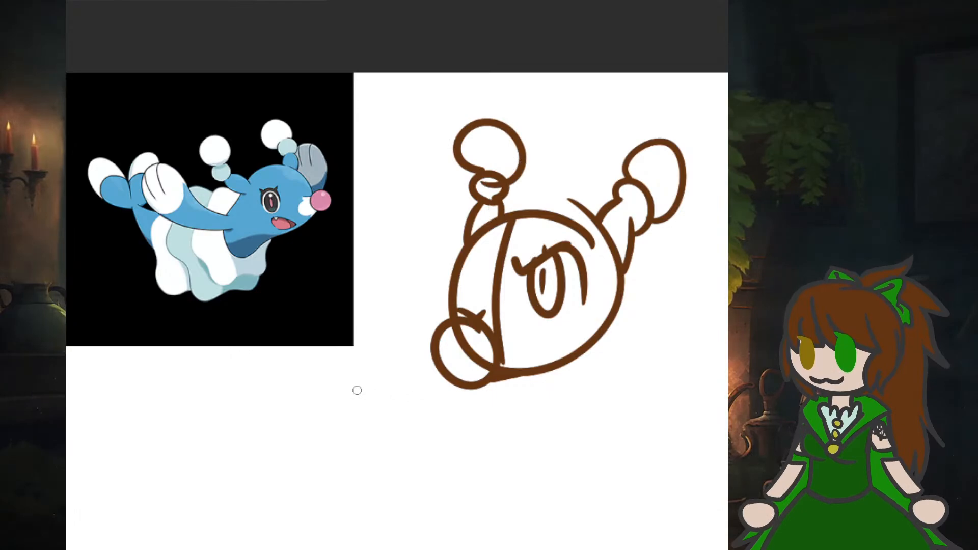
- Sketch the neck and chest line and a long near front flipper with a curved cuff and flared end
scroll(398, 275, down, 5)
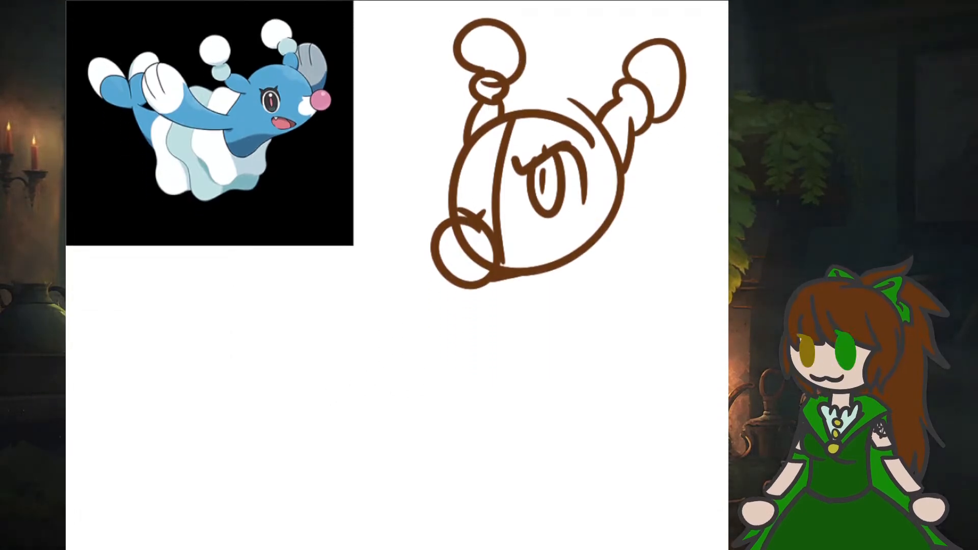
mouse_move(531, 193)
mouse_down()
mouse_move(536, 202)
mouse_move(477, 328)
mouse_up()
drag(584, 232, 555, 435)
mouse_move(637, 234)
mouse_down()
mouse_move(664, 396)
mouse_move(686, 444)
mouse_move(615, 481)
mouse_move(537, 459)
mouse_up()
mouse_move(542, 470)
mouse_down()
mouse_move(577, 388)
mouse_move(648, 375)
mouse_up()
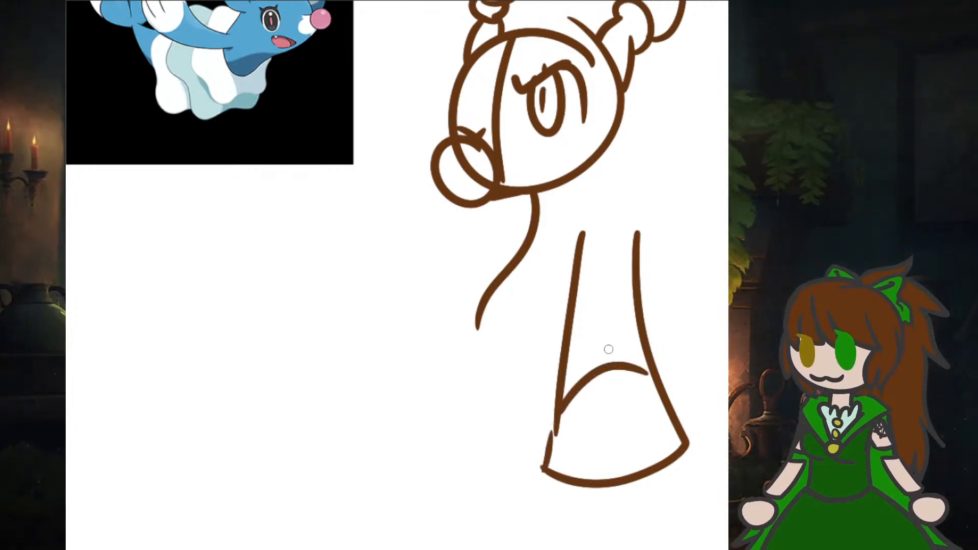
- Draw the rounded chest curve and a far front flipper with a flared end and curved cuff
mouse_move(539, 218)
mouse_down()
mouse_move(513, 321)
mouse_move(560, 367)
mouse_up()
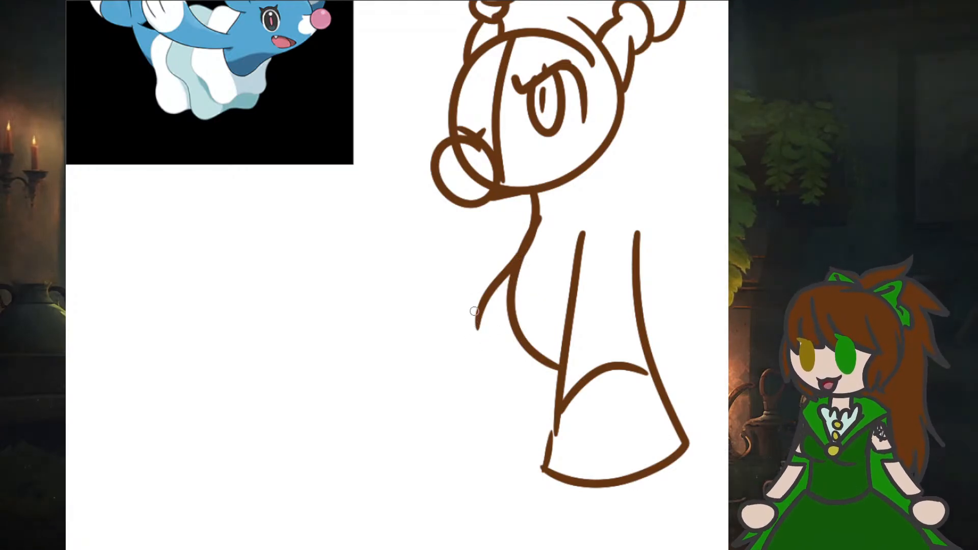
mouse_move(512, 257)
mouse_down()
mouse_move(435, 371)
mouse_move(405, 395)
mouse_move(433, 430)
mouse_move(497, 452)
mouse_up()
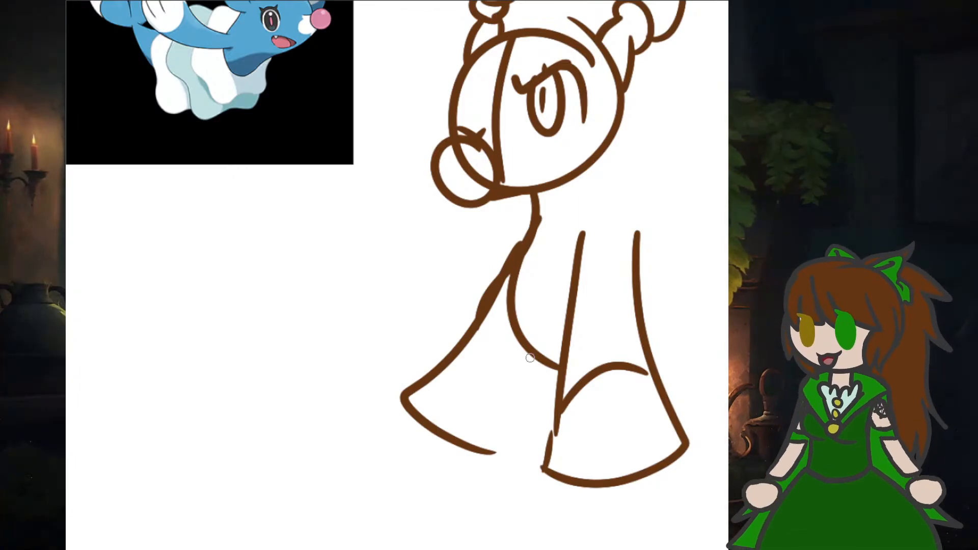
drag(531, 358, 493, 453)
mouse_move(516, 383)
mouse_down()
mouse_move(510, 357)
mouse_move(480, 326)
mouse_up()
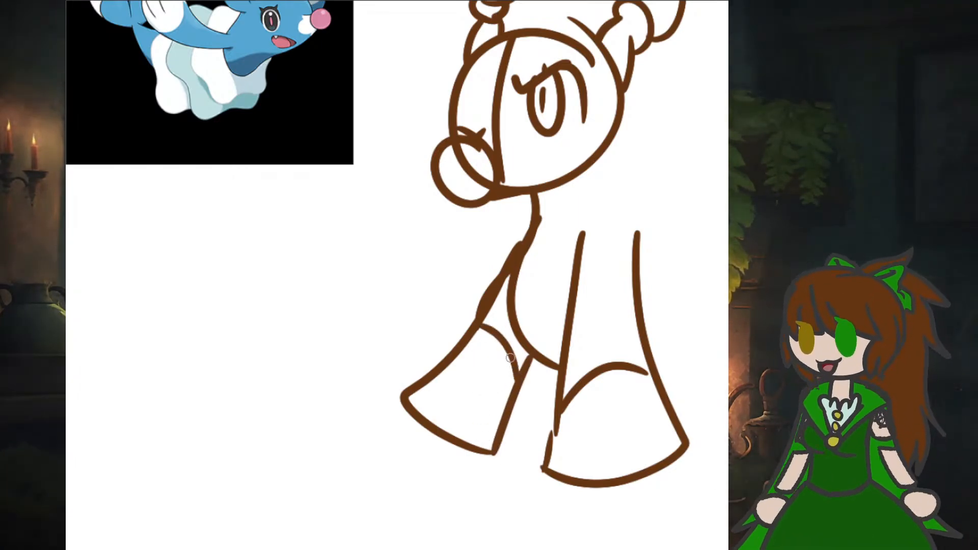
- Move the seal sketch left on the canvas to make room behind the body
scroll(624, 155, down, 1)
scroll(625, 155, down, 1)
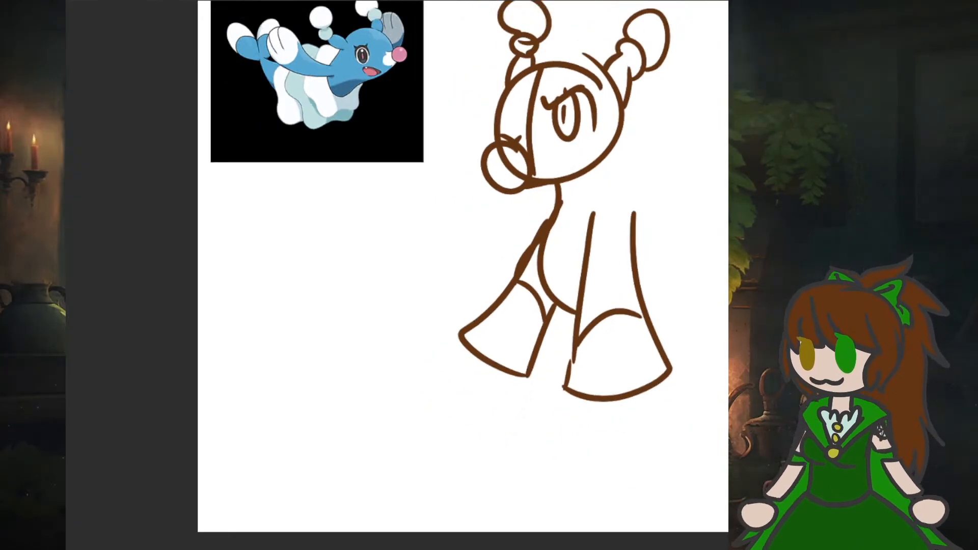
scroll(397, 275, right, 3)
scroll(419, 438, right, 1)
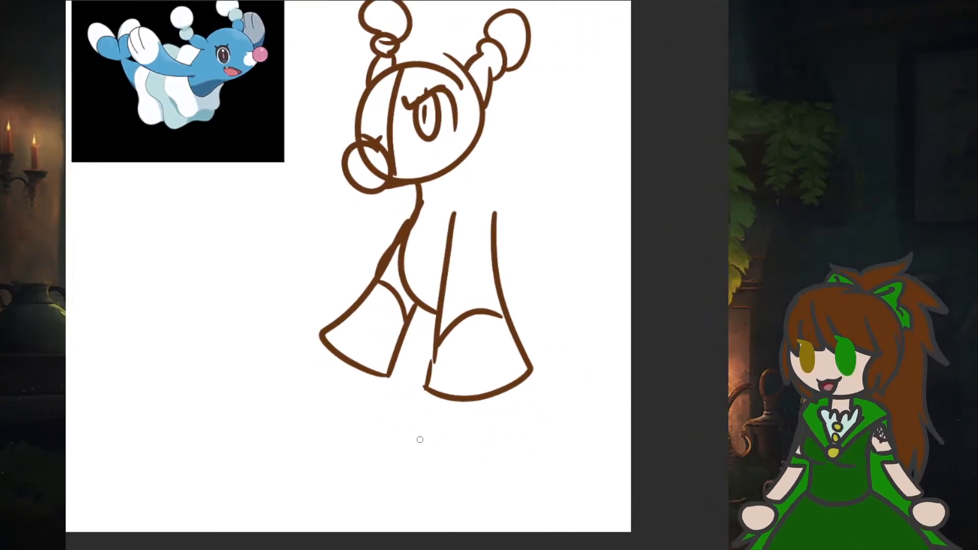
scroll(418, 435, up, 2)
scroll(417, 435, down, 1)
scroll(640, 319, down, 1)
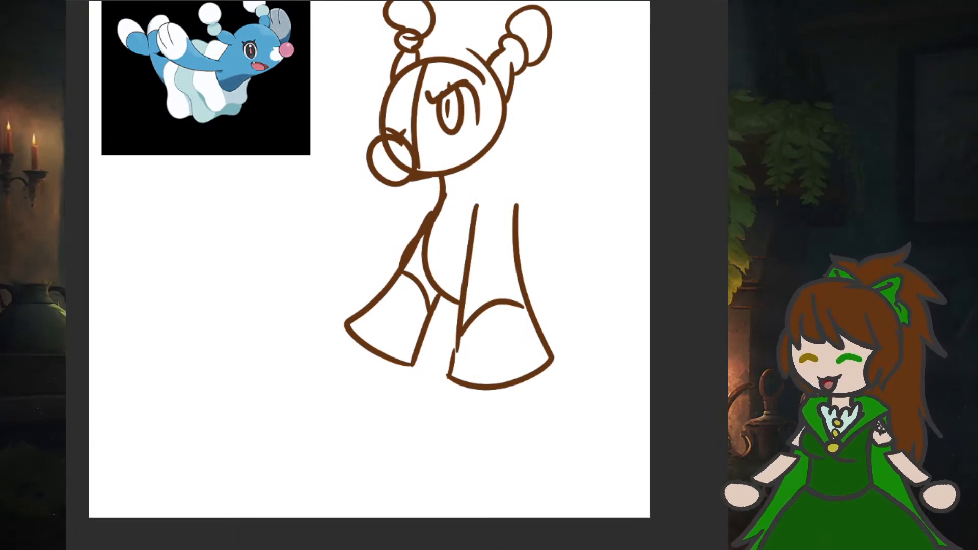
scroll(370, 275, up, 1)
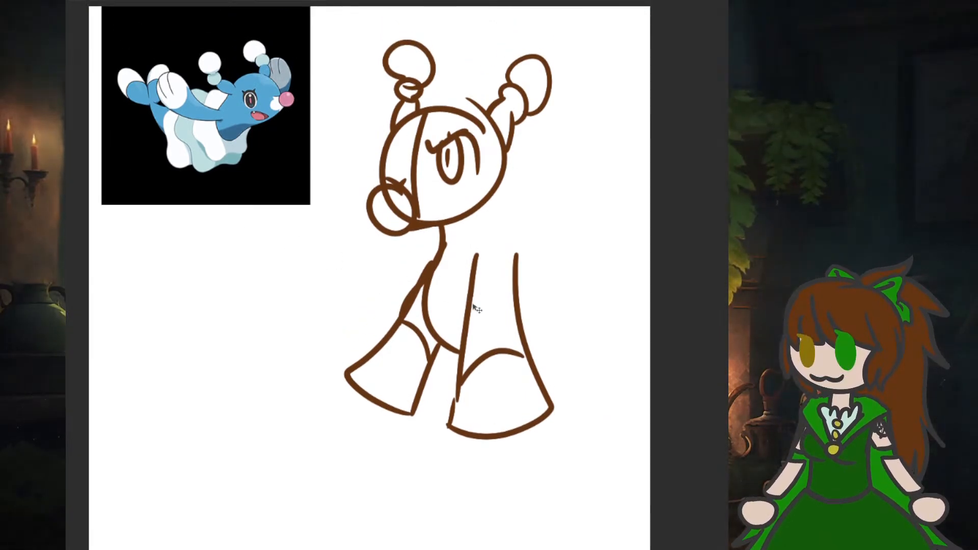
scroll(474, 303, right, 3)
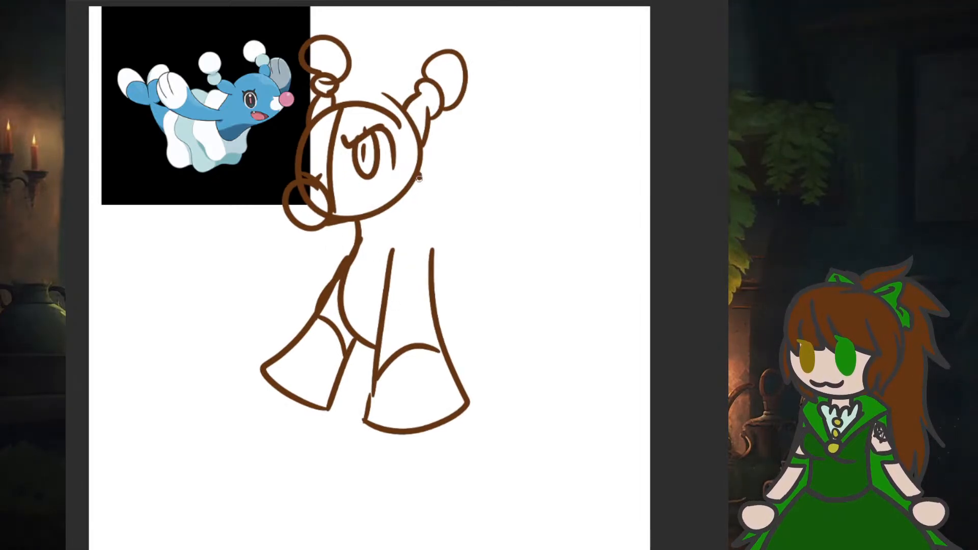
- Draw the back of the neck and shoulder, an inner chest curve, and the first jagged frill tier behind the near flipper
mouse_move(418, 177)
mouse_down()
mouse_move(449, 226)
mouse_move(473, 234)
mouse_move(451, 254)
mouse_move(443, 291)
mouse_up()
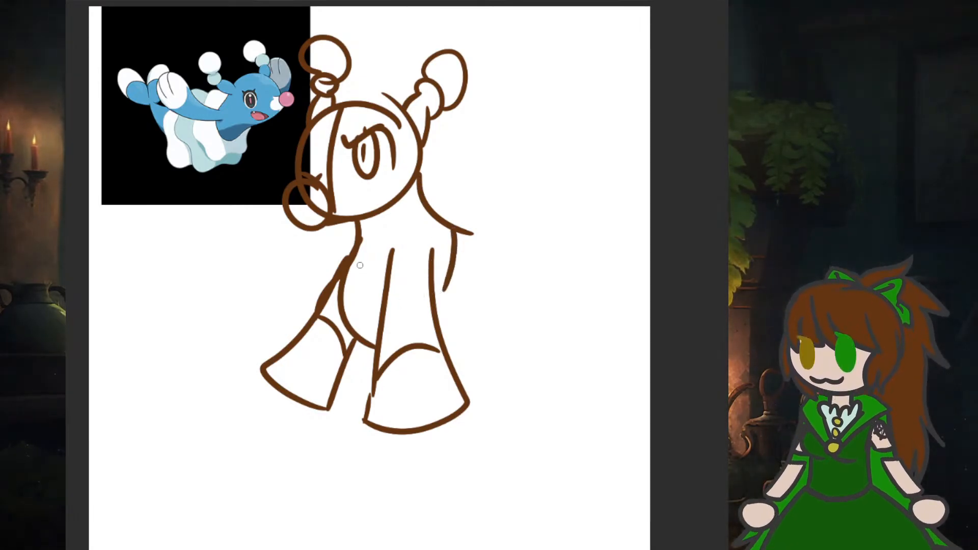
drag(348, 268, 379, 330)
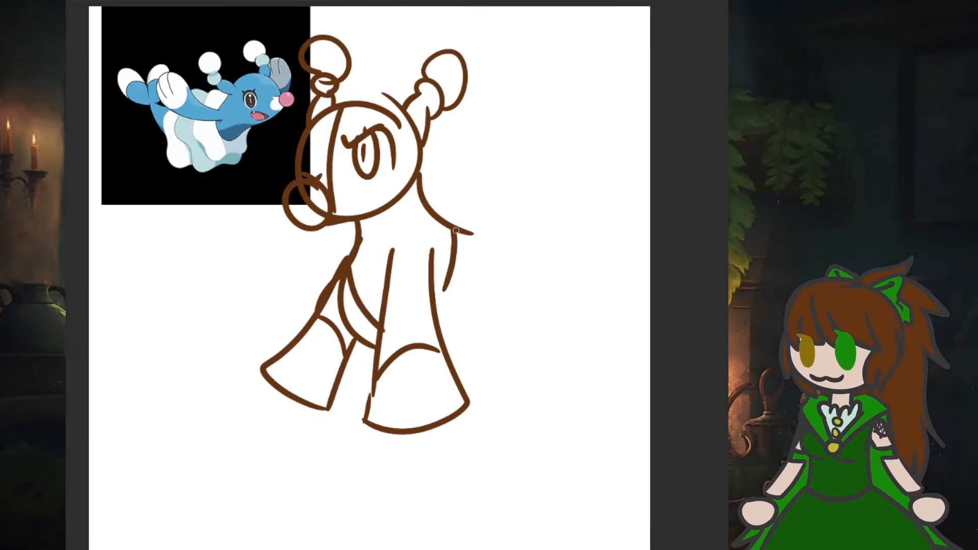
mouse_move(456, 231)
mouse_down()
mouse_move(527, 194)
mouse_move(497, 238)
mouse_move(537, 255)
mouse_move(481, 299)
mouse_move(526, 348)
mouse_move(469, 323)
mouse_move(499, 398)
mouse_move(463, 381)
mouse_up()
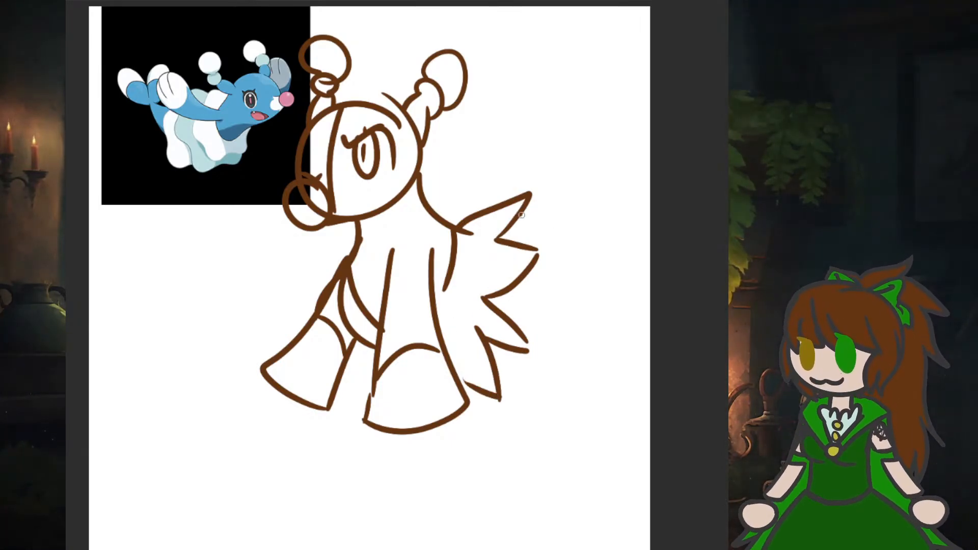
- Add two more jagged frill tiers behind the first, shifting the sketch left on the canvas to fit them
mouse_move(521, 215)
mouse_down()
mouse_move(589, 194)
mouse_move(554, 243)
mouse_move(610, 265)
mouse_move(551, 320)
mouse_move(604, 378)
mouse_move(531, 379)
mouse_move(559, 444)
mouse_move(475, 398)
mouse_up()
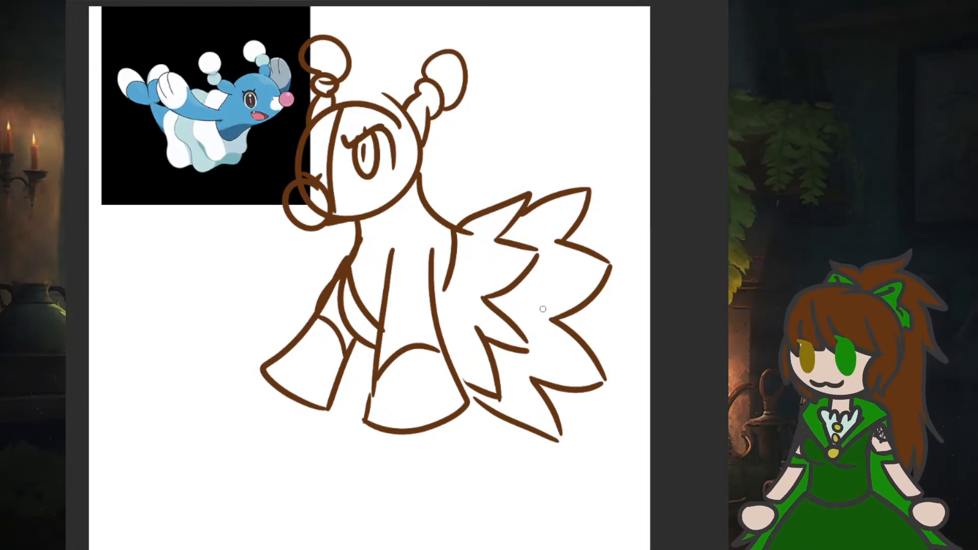
drag(407, 274, 284, 269)
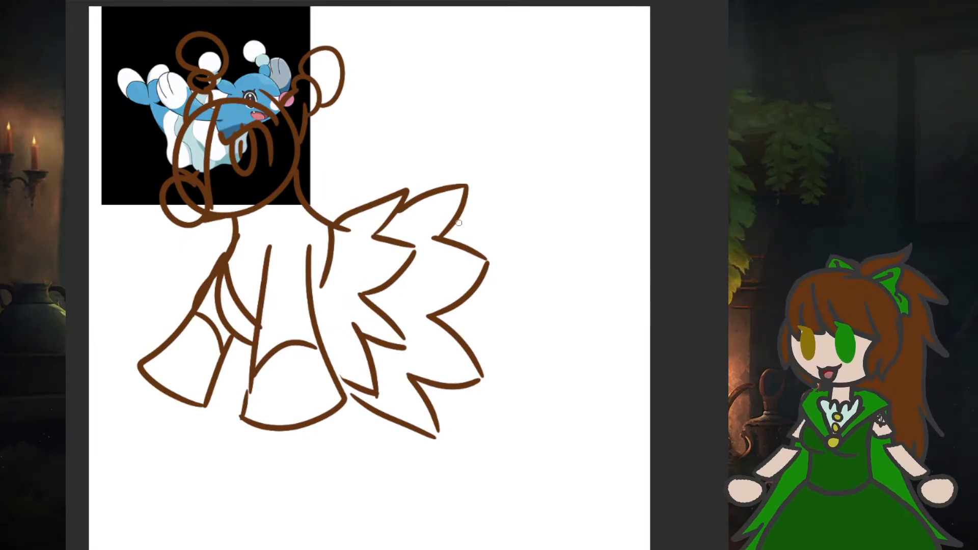
mouse_move(465, 206)
mouse_down()
mouse_move(529, 202)
mouse_move(489, 278)
mouse_move(532, 326)
mouse_move(482, 346)
mouse_move(525, 355)
mouse_move(494, 397)
mouse_move(458, 406)
mouse_move(454, 424)
mouse_move(497, 412)
mouse_move(478, 406)
mouse_up()
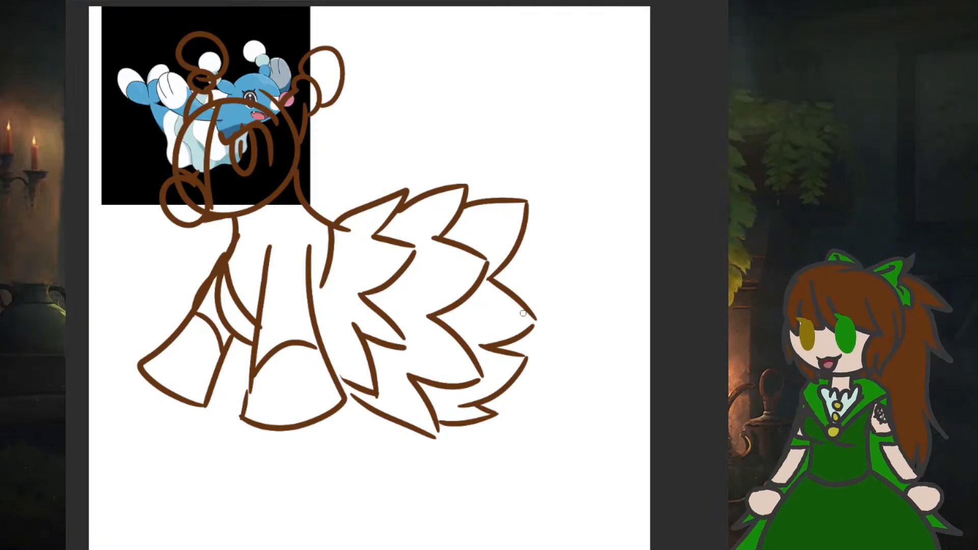
- Outline the tail curling out from behind the frills and forward beneath the body with rounded outer and inner curves
drag(535, 330, 502, 429)
drag(458, 362, 377, 391)
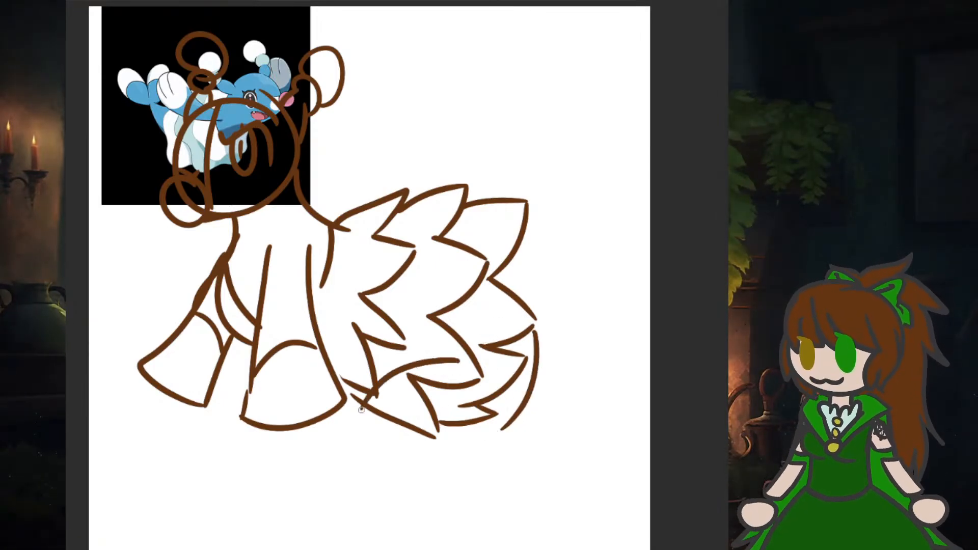
drag(504, 420, 396, 435)
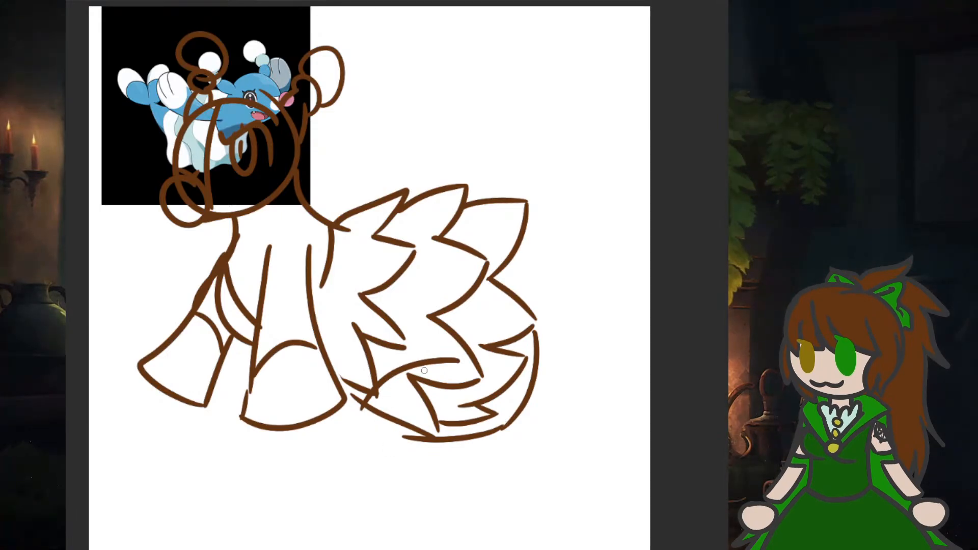
mouse_move(511, 253)
mouse_down()
mouse_move(546, 398)
mouse_move(497, 443)
mouse_up()
drag(510, 258, 547, 279)
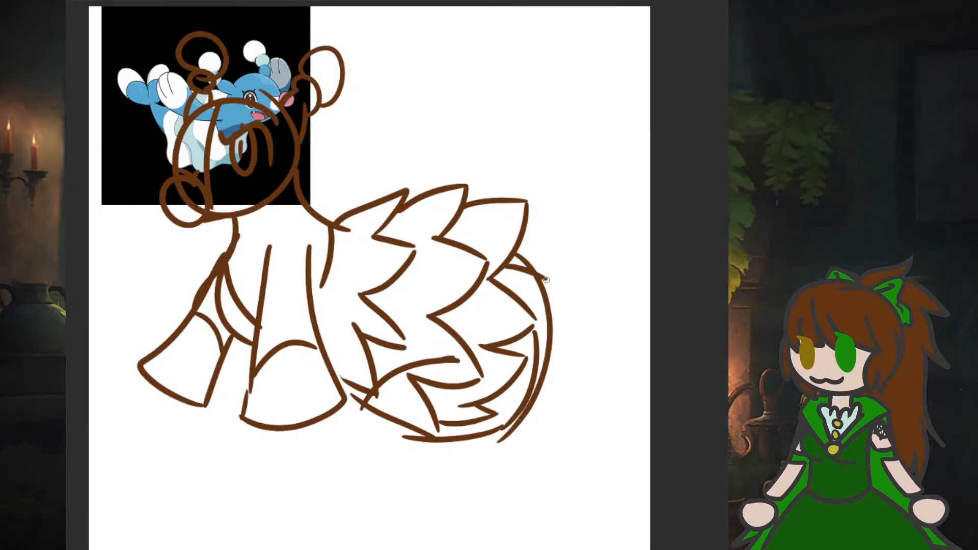
drag(493, 347, 436, 362)
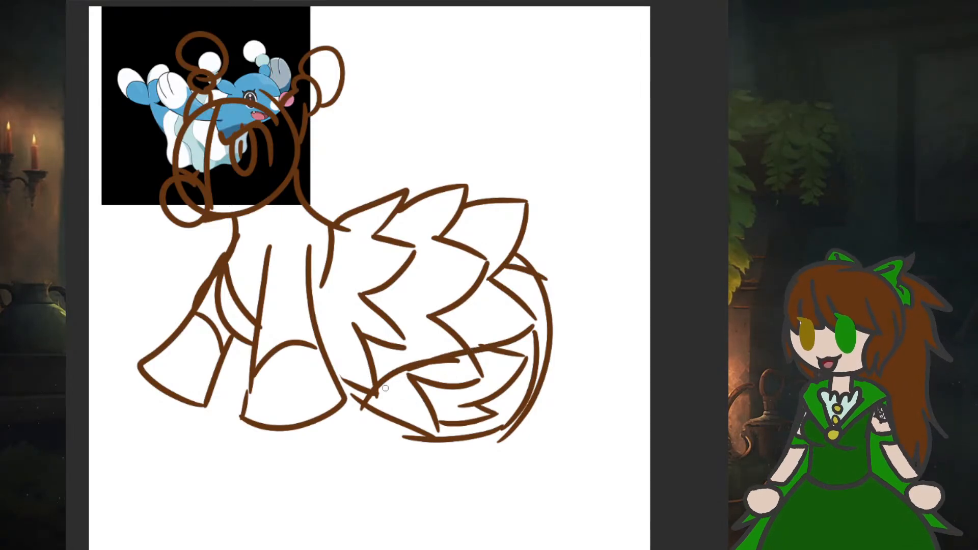
drag(524, 429, 379, 461)
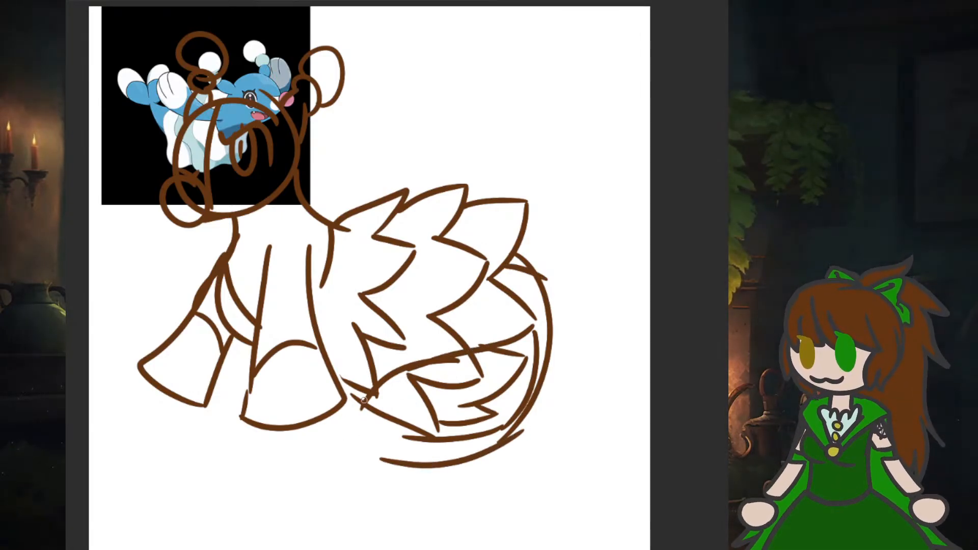
- Draw a two-lobed tail fin at the end of the curled tail, below the front flippers
mouse_move(363, 401)
mouse_down()
mouse_move(334, 433)
mouse_move(213, 487)
mouse_move(340, 490)
mouse_up()
drag(379, 461, 372, 549)
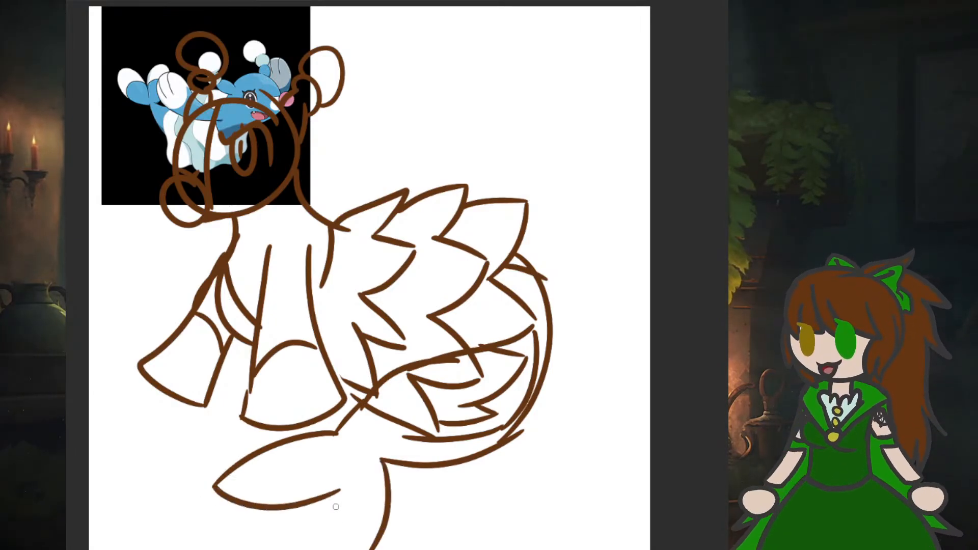
drag(326, 499, 347, 549)
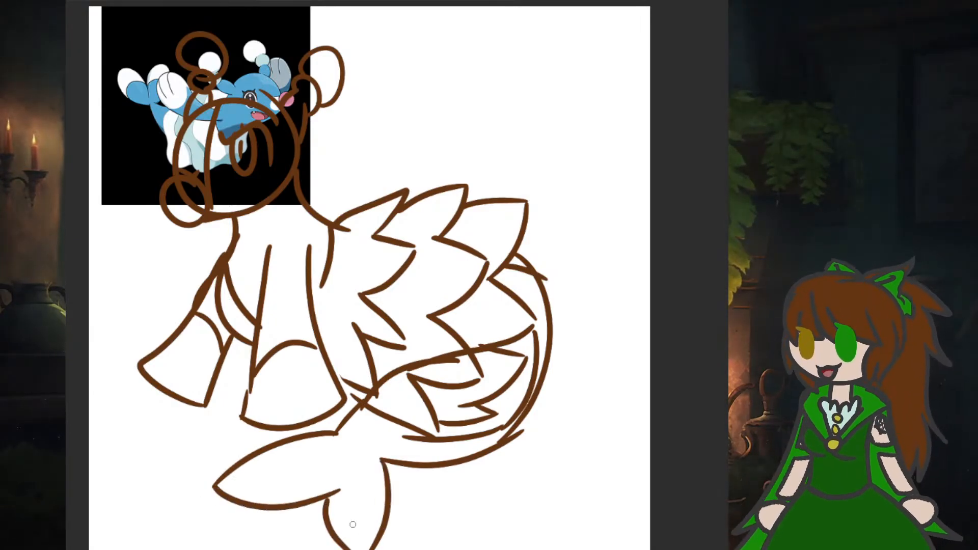
- Add two short toe lines to the end of each front flipper
drag(453, 548, 414, 548)
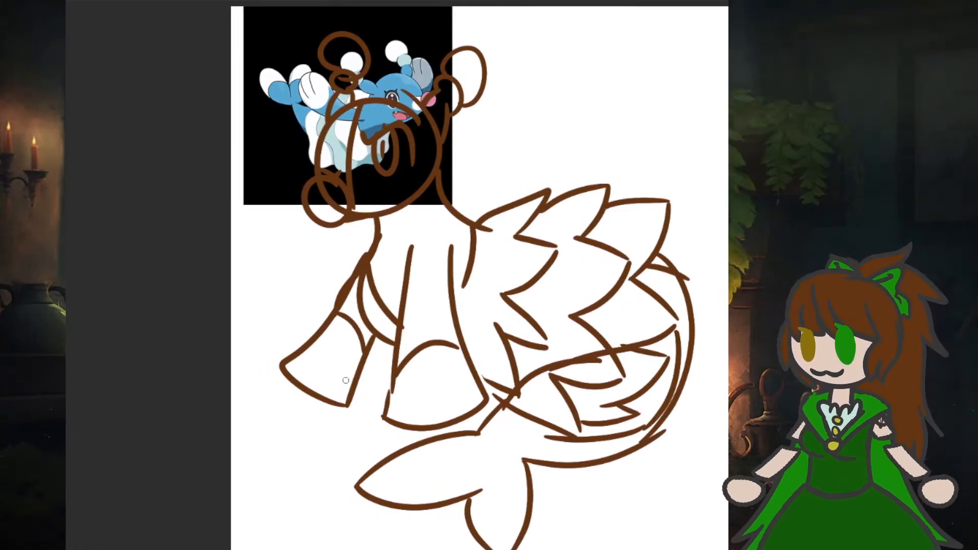
drag(417, 426, 409, 390)
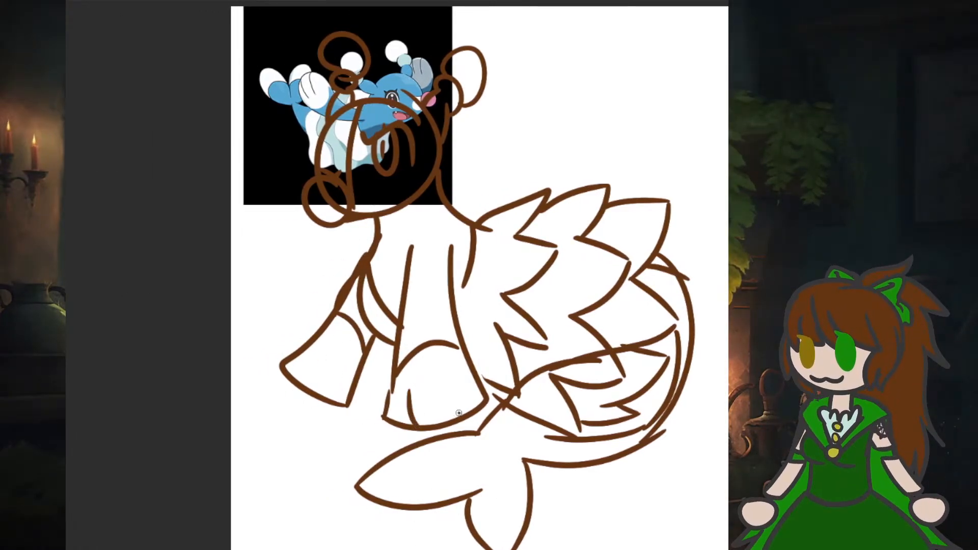
drag(458, 413, 442, 385)
drag(291, 377, 325, 355)
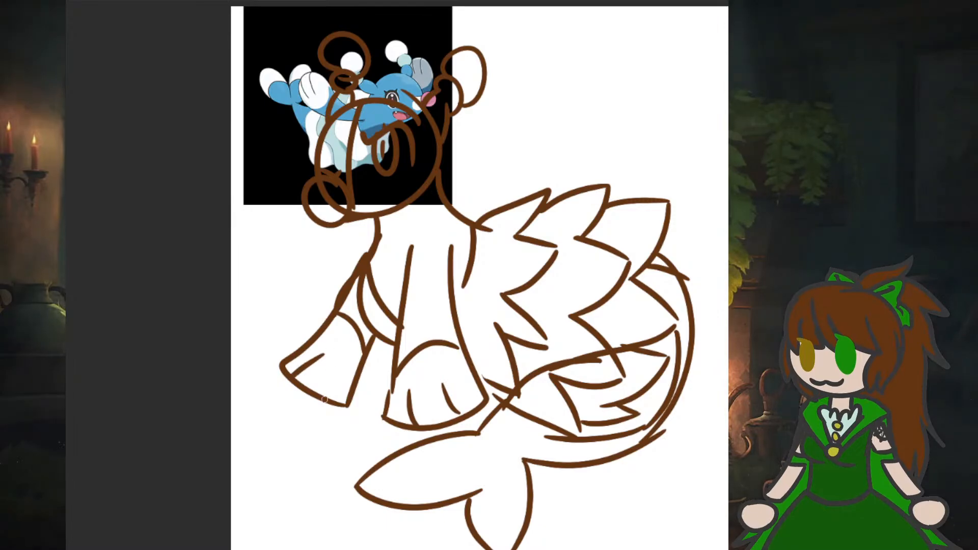
drag(326, 396, 336, 372)
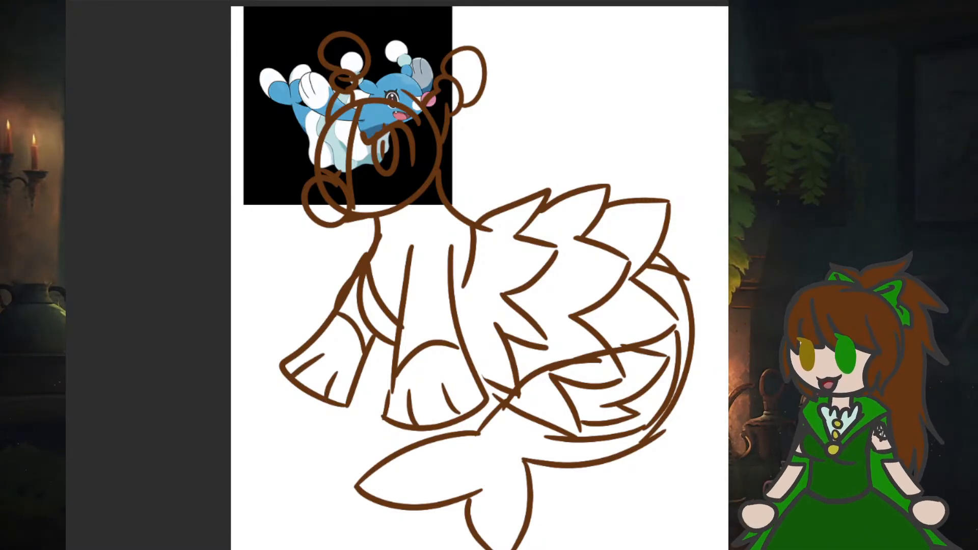
- Select the whole seal sketch, scale it to just over half size beside the reference image, and deselect it
mouse_move(263, 22)
mouse_down()
mouse_move(554, 408)
mouse_move(704, 549)
mouse_move(722, 549)
mouse_up()
scroll(493, 295, down, 1)
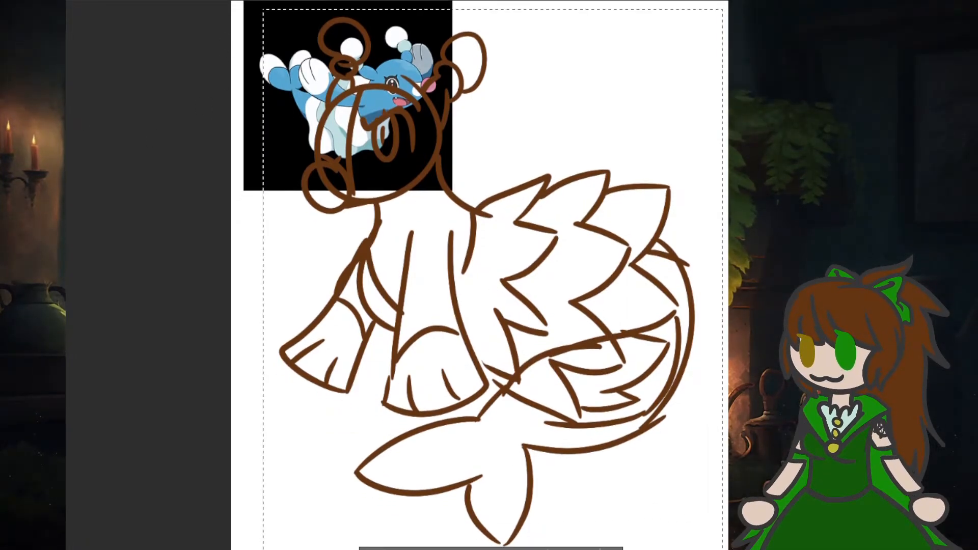
key(ctrl+t)
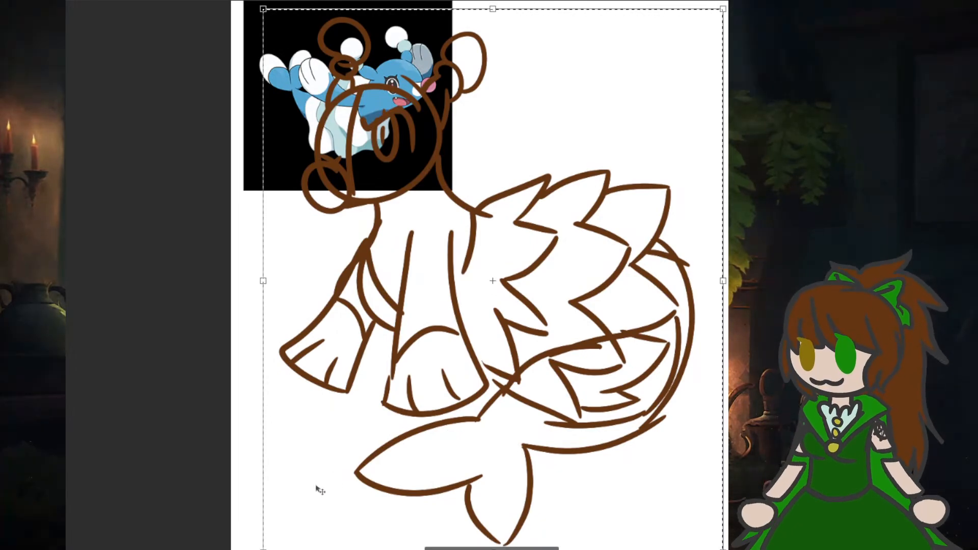
mouse_move(263, 548)
mouse_down()
mouse_move(346, 462)
mouse_move(455, 398)
mouse_move(570, 304)
mouse_up()
click(556, 328)
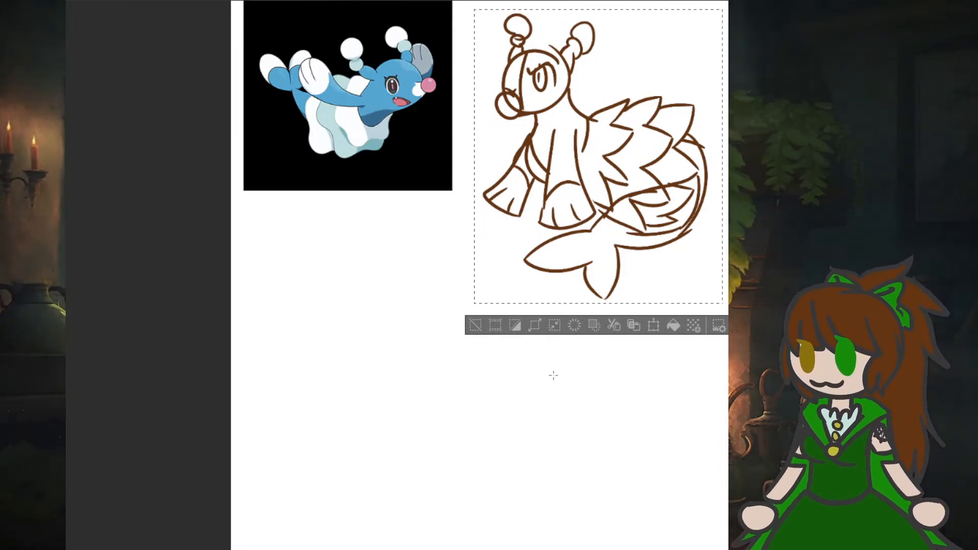
key(ctrl+d)
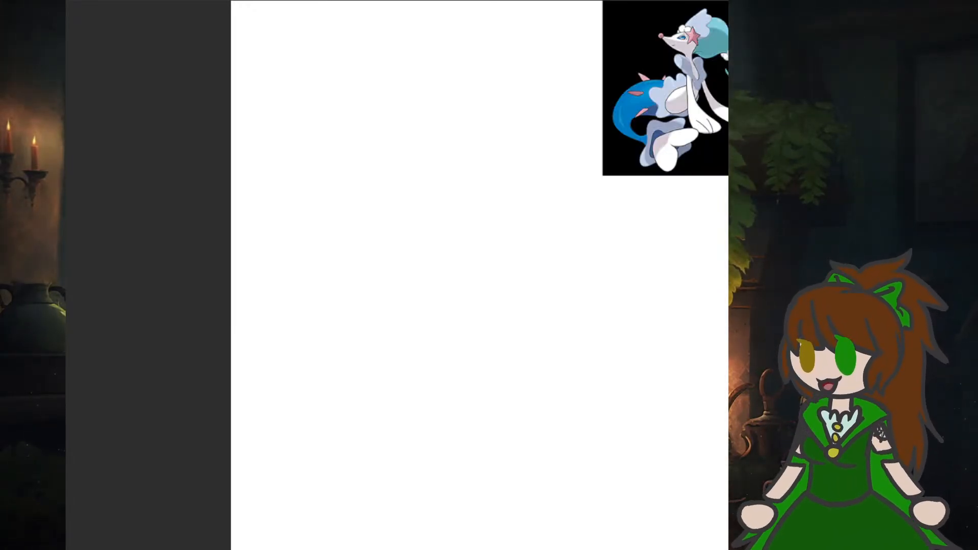
- On the blank canvas beside the long-haired seal reference, sketch a round head with a pointed snout, ball nose and triangular eye
scroll(397, 275, right, 3)
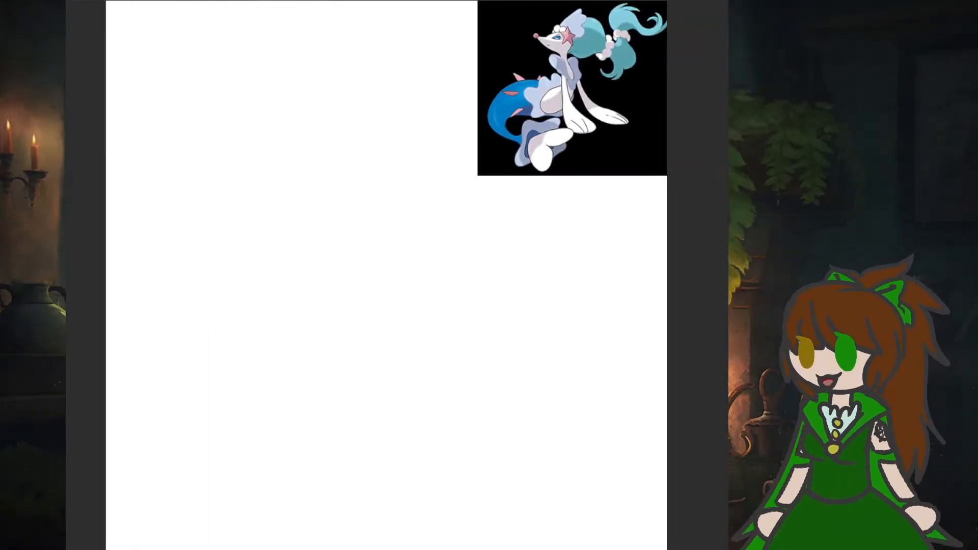
scroll(379, 275, up, 3)
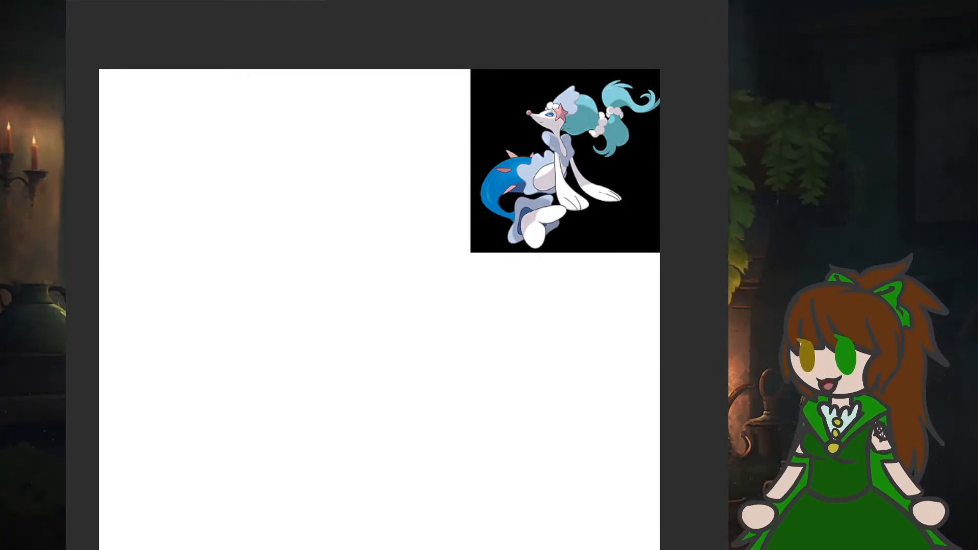
scroll(222, 115, up, 1)
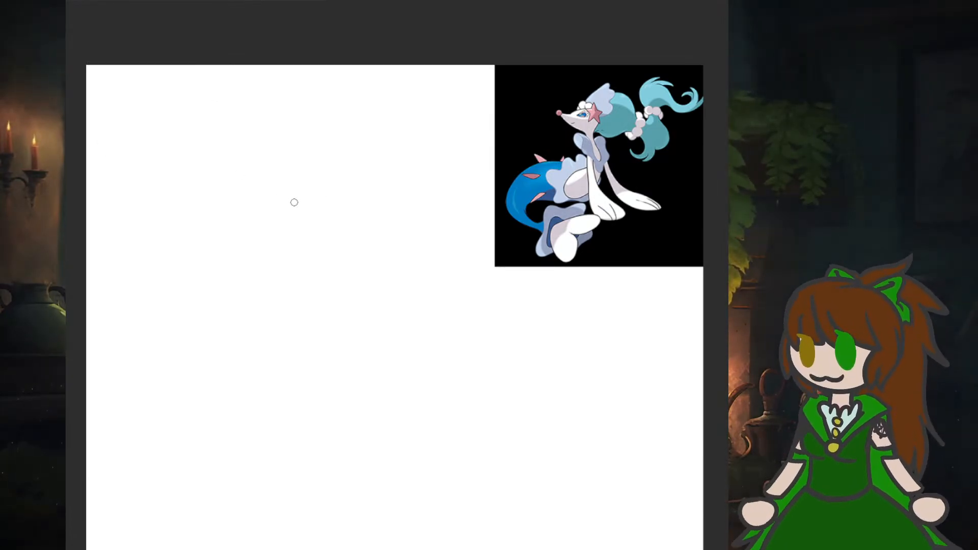
mouse_move(308, 192)
mouse_down()
mouse_move(262, 179)
mouse_move(264, 263)
mouse_move(323, 243)
mouse_move(261, 183)
mouse_up()
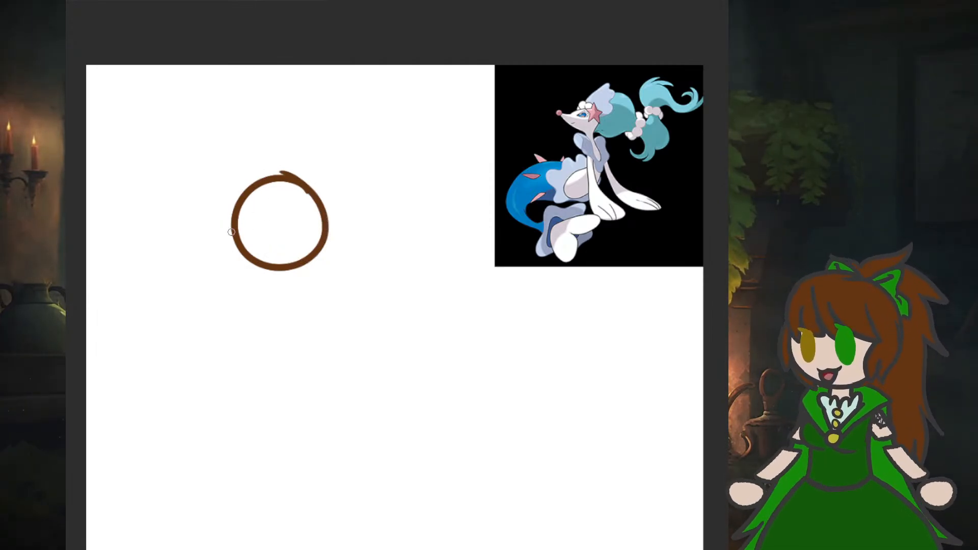
mouse_move(233, 209)
mouse_down()
mouse_move(189, 190)
mouse_move(212, 240)
mouse_move(263, 277)
mouse_up()
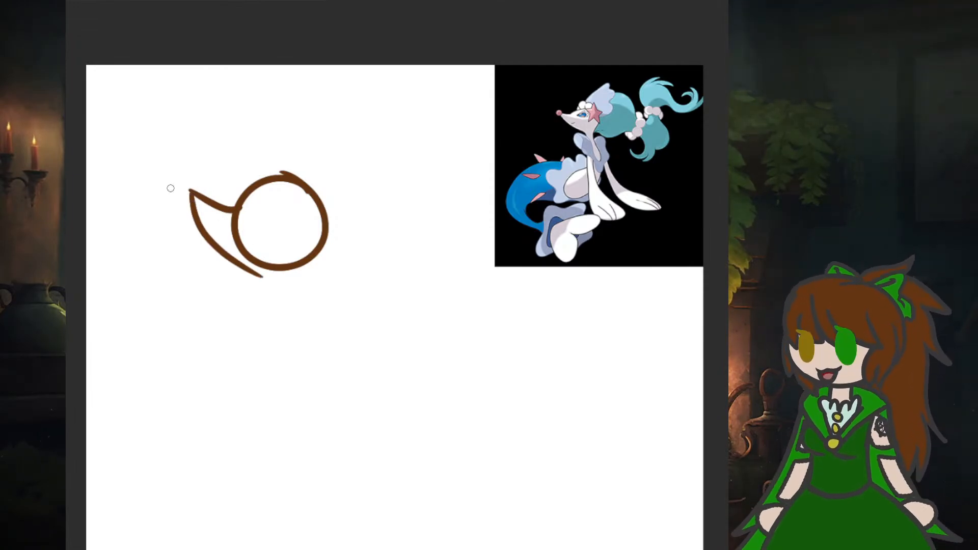
mouse_move(187, 186)
mouse_down()
mouse_move(195, 177)
mouse_move(166, 180)
mouse_move(197, 189)
mouse_move(191, 173)
mouse_up()
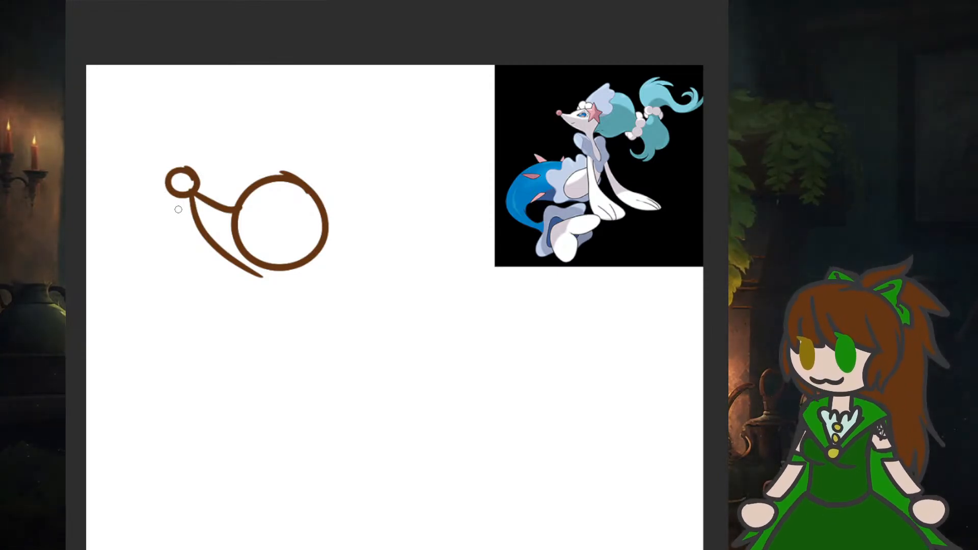
scroll(295, 268, up, 1)
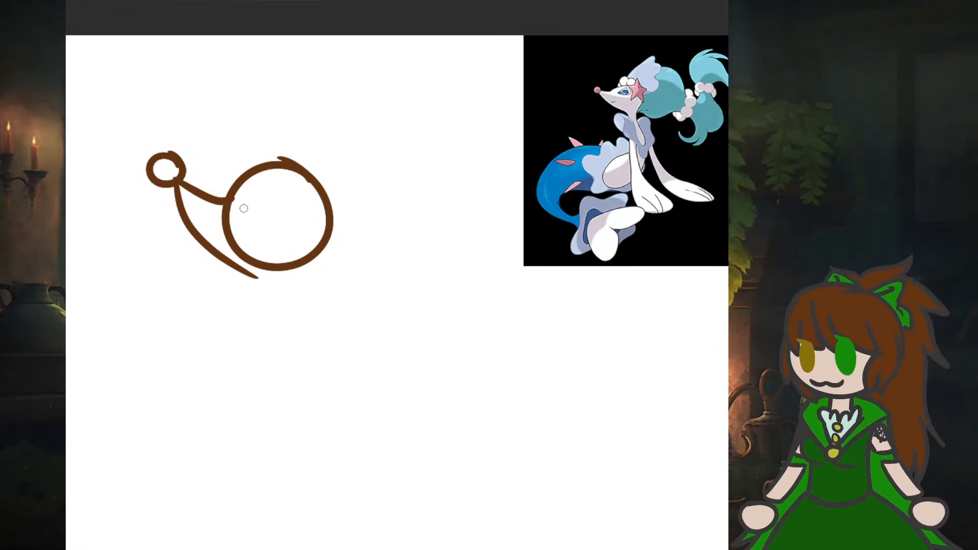
mouse_move(244, 201)
mouse_down()
mouse_move(262, 181)
mouse_move(289, 218)
mouse_move(268, 213)
mouse_move(247, 192)
mouse_up()
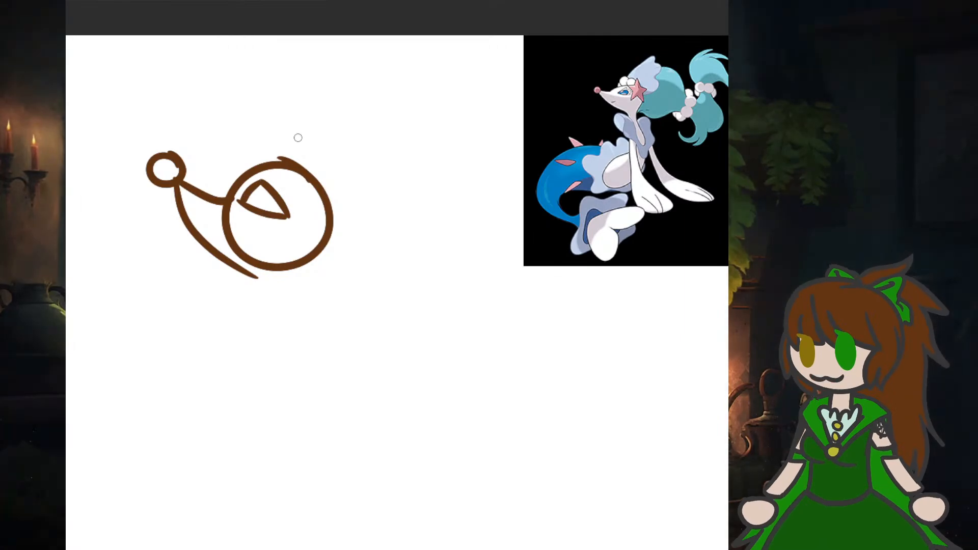